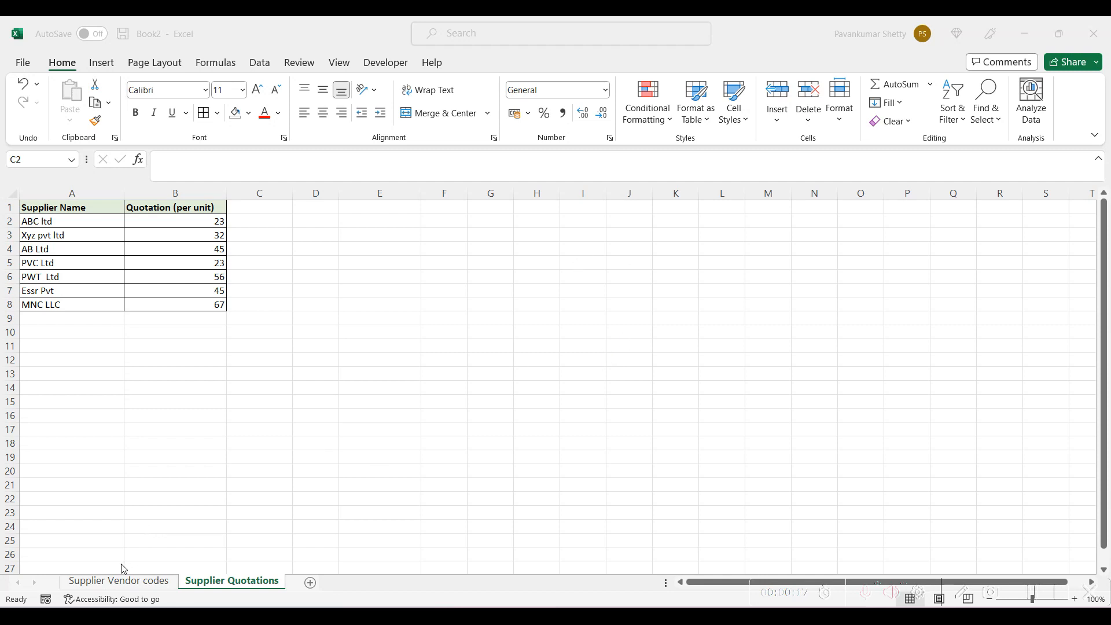
Check the Supplier Vendor codes sheet, and start a VLOOKUP formula in C2 of Supplier Quotations with A2 as the lookup value
{"action": "left_click", "coordinate": [123, 585]}
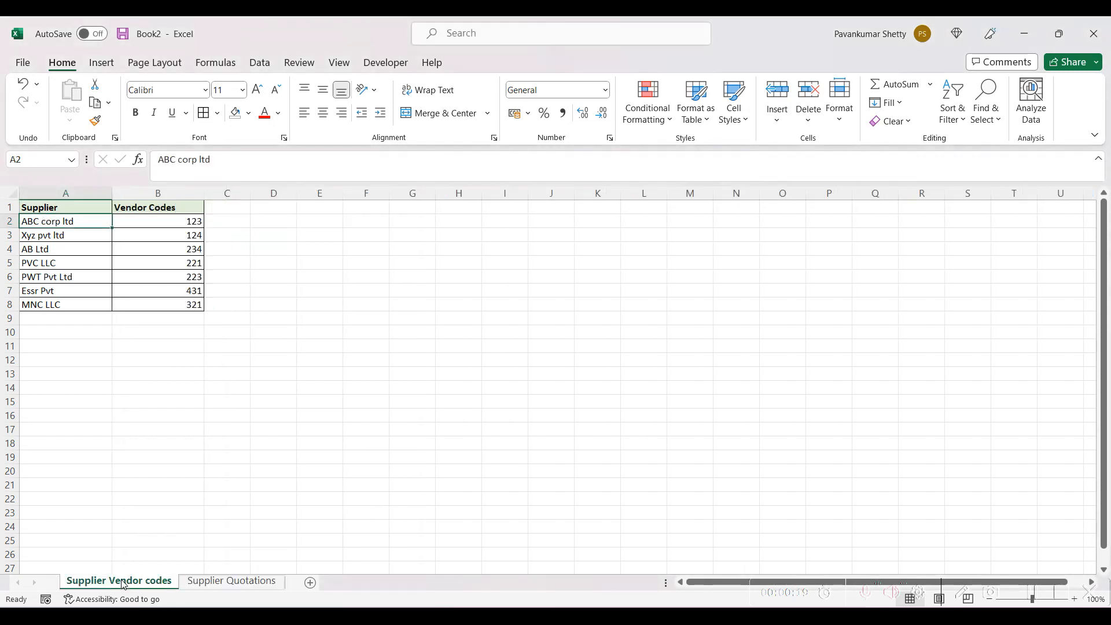
{"action": "left_click", "coordinate": [223, 584]}
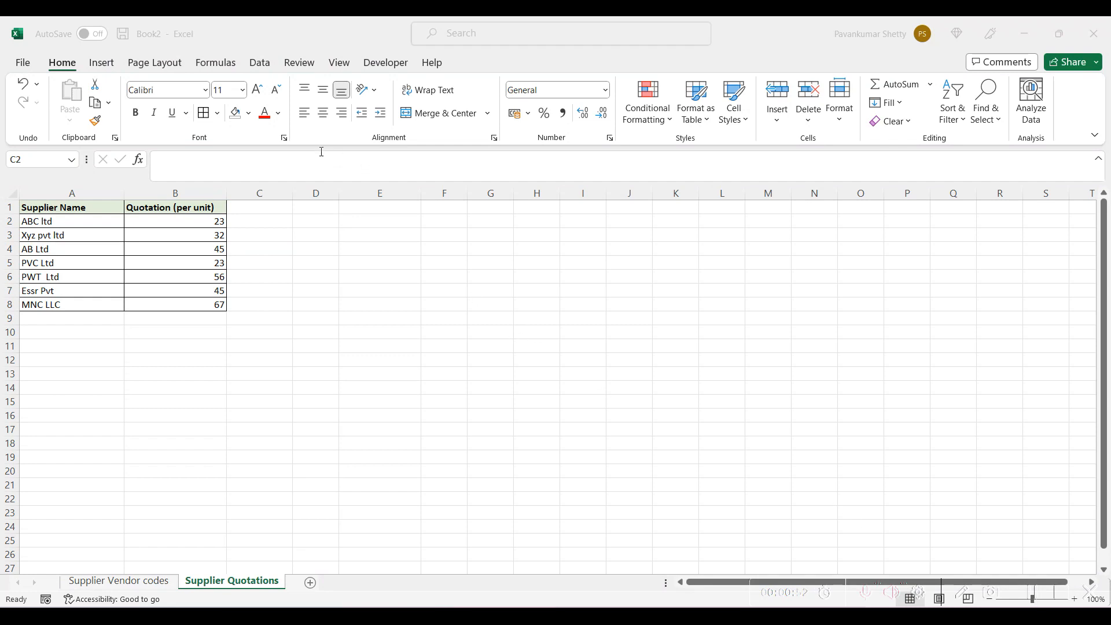
{"action": "left_click", "coordinate": [252, 222]}
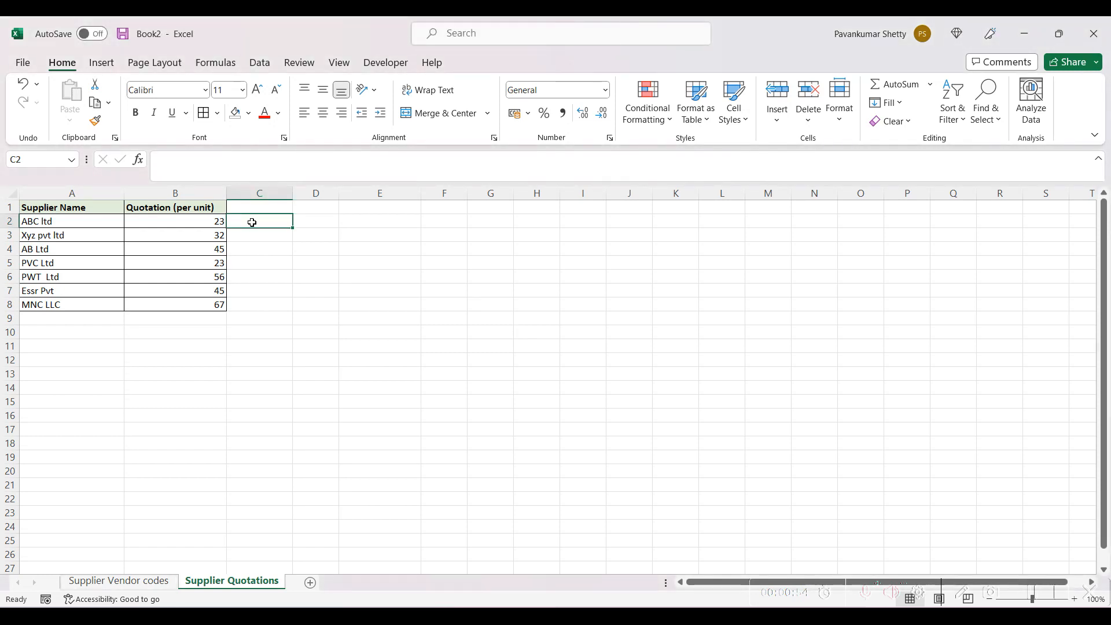
{"action": "type", "text": "="}
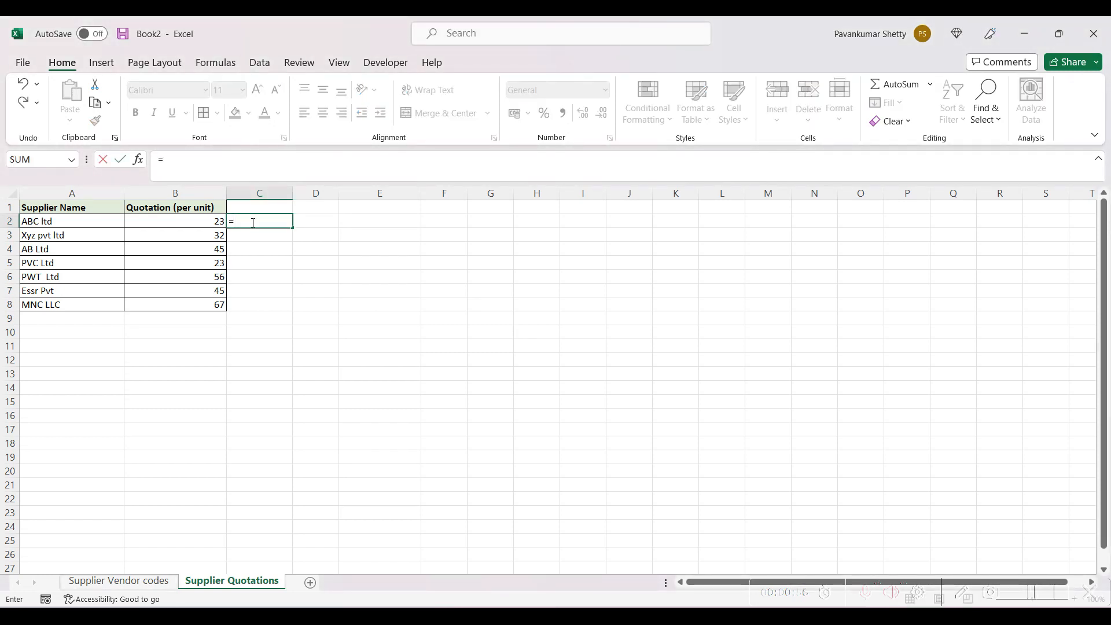
{"action": "type", "text": "VLOOK"}
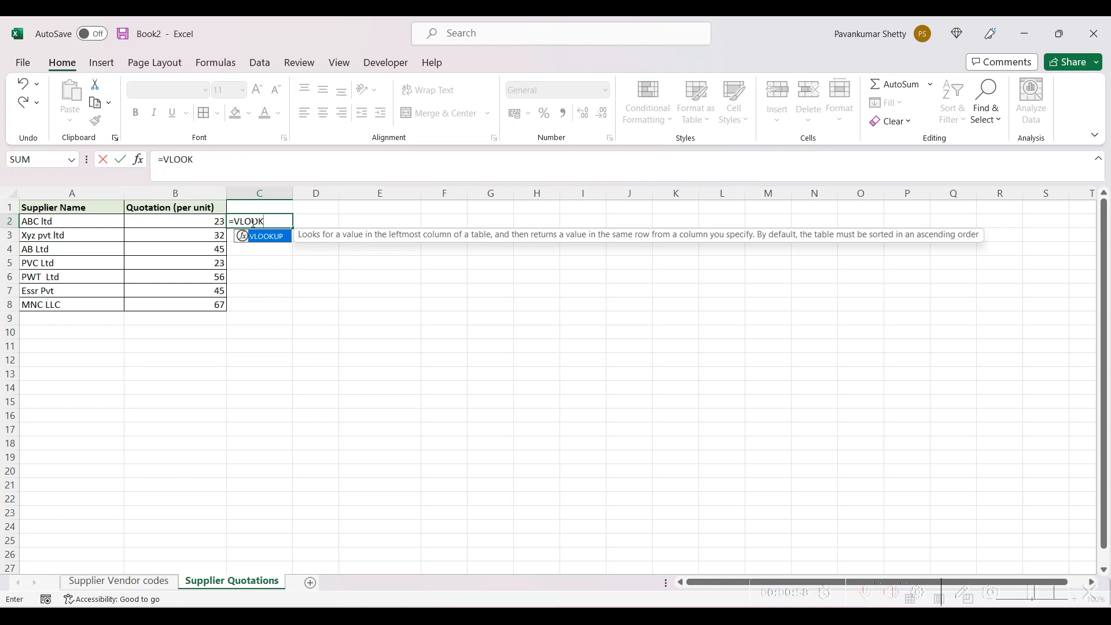
{"action": "type", "text": "UP("}
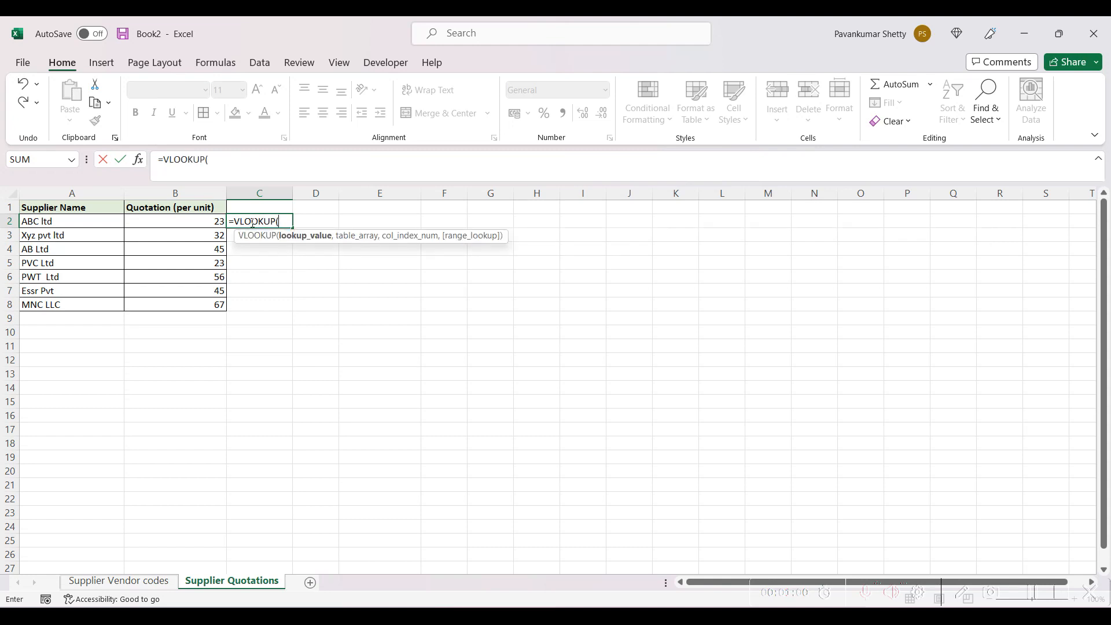
{"action": "left_click", "coordinate": [111, 219]}
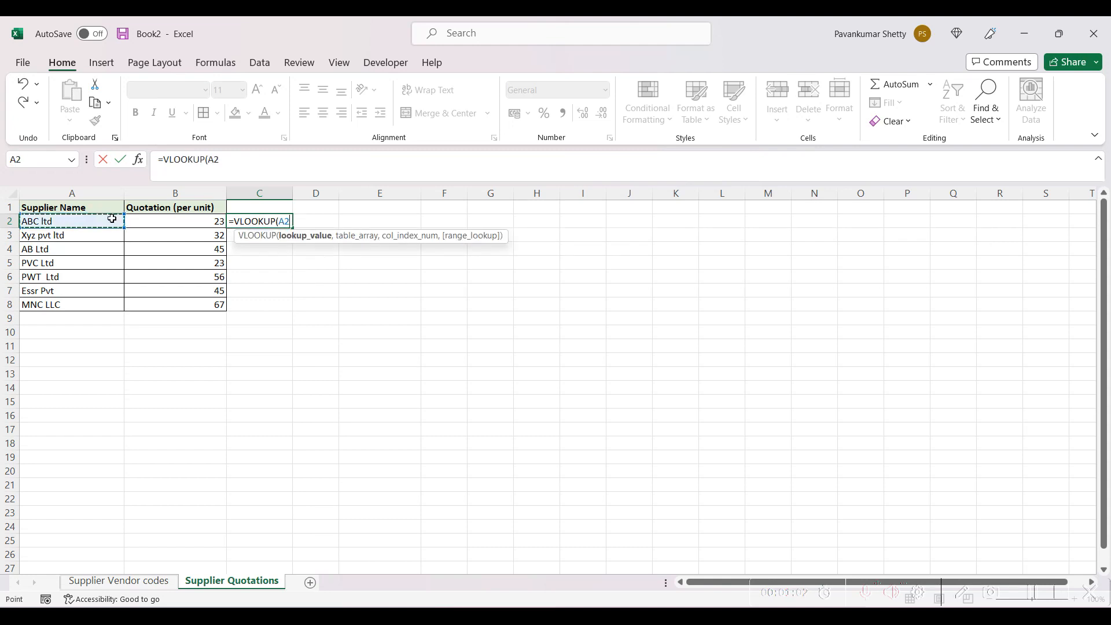
{"action": "type", "text": ","}
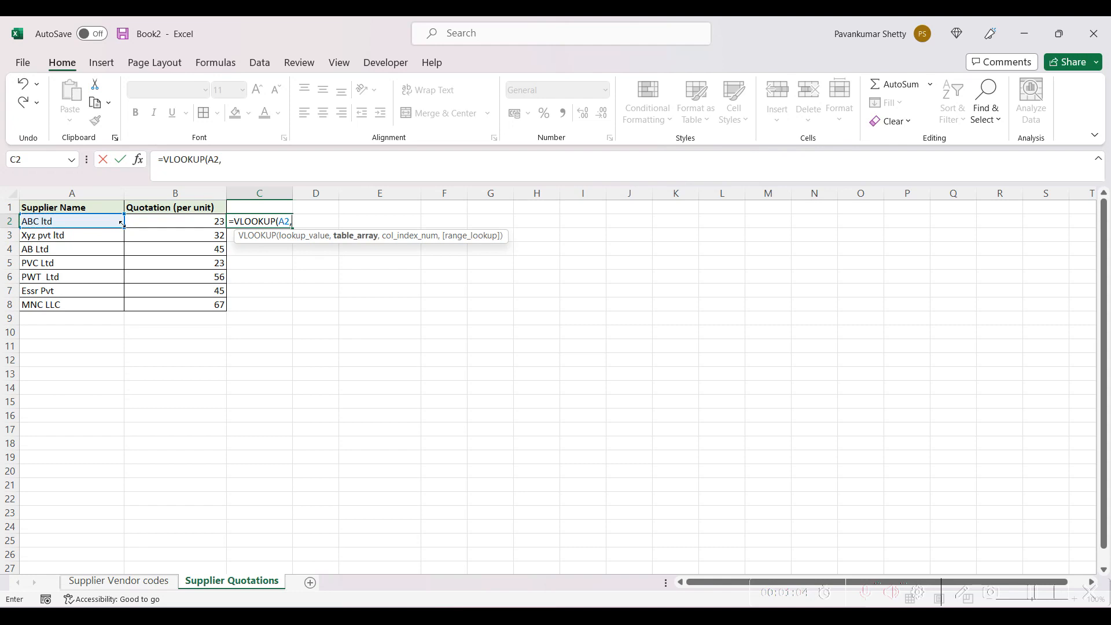
Set the VLOOKUP table array to the absolute range $A$2:$B$8 on the Supplier Vendor codes sheet
{"action": "left_click", "coordinate": [96, 583]}
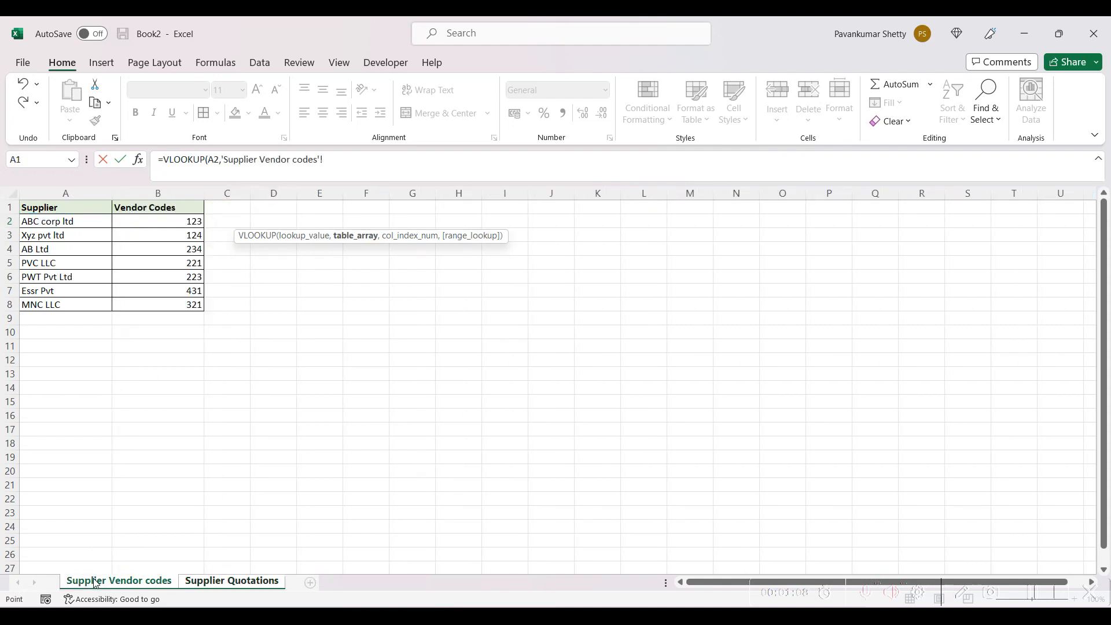
{"action": "left_click", "coordinate": [53, 222]}
{"action": "left_click_drag", "start_coordinate": [53, 222], "coordinate": [150, 302]}
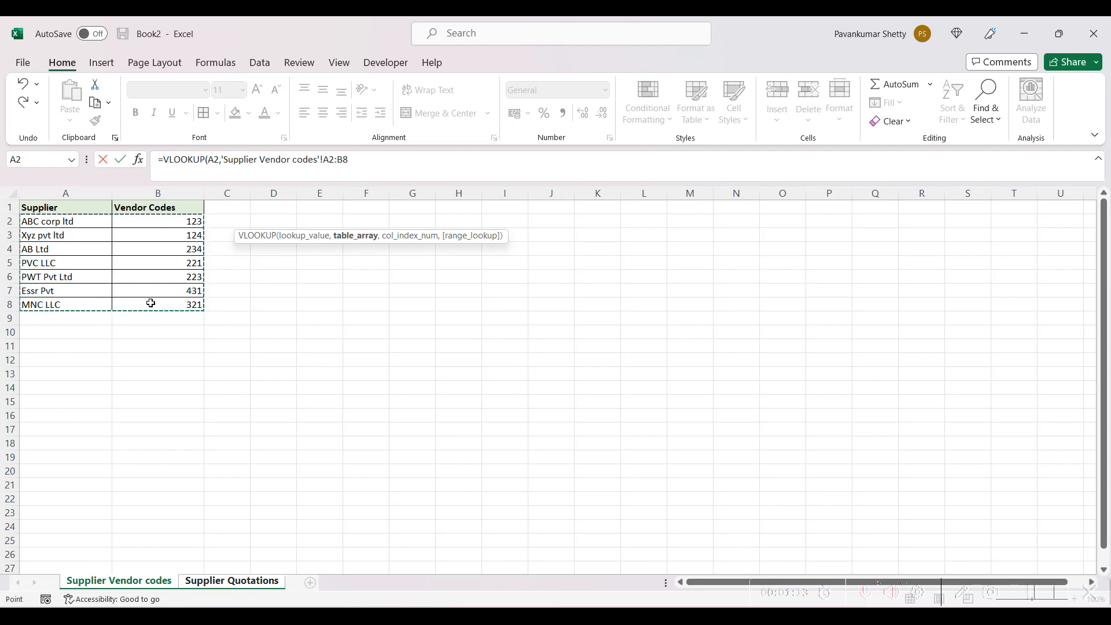
{"action": "left_click", "coordinate": [323, 162]}
{"action": "key", "text": "F4"}
{"action": "type", "text": ","}
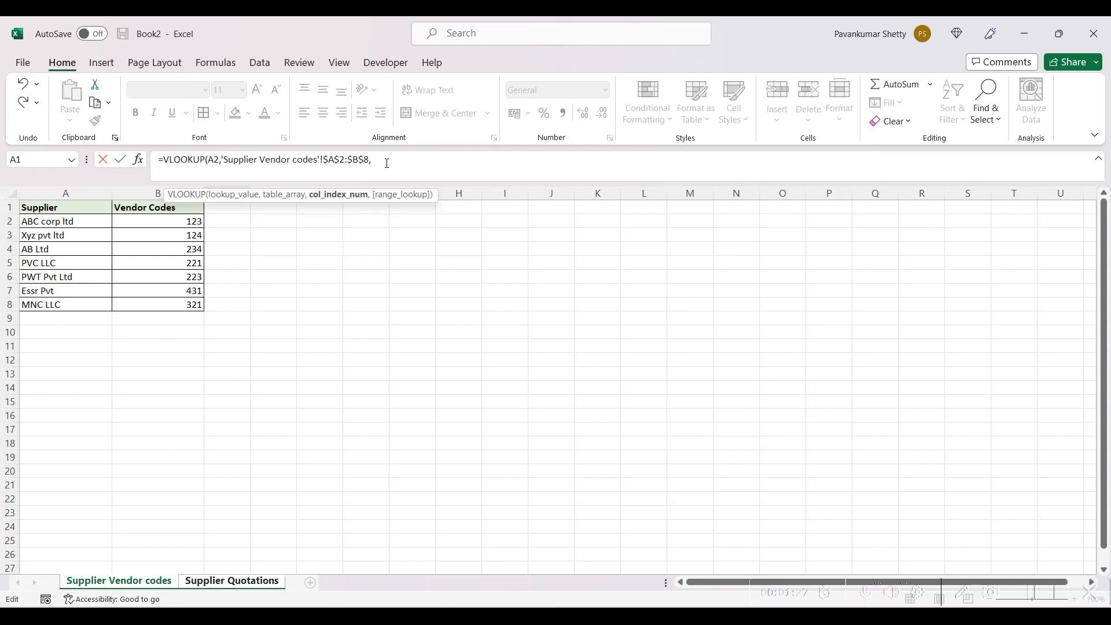
Complete the VLOOKUP with column index 2 and FALSE for an exact match, and fill it down from C2 to C8
{"action": "type", "text": "2,"}
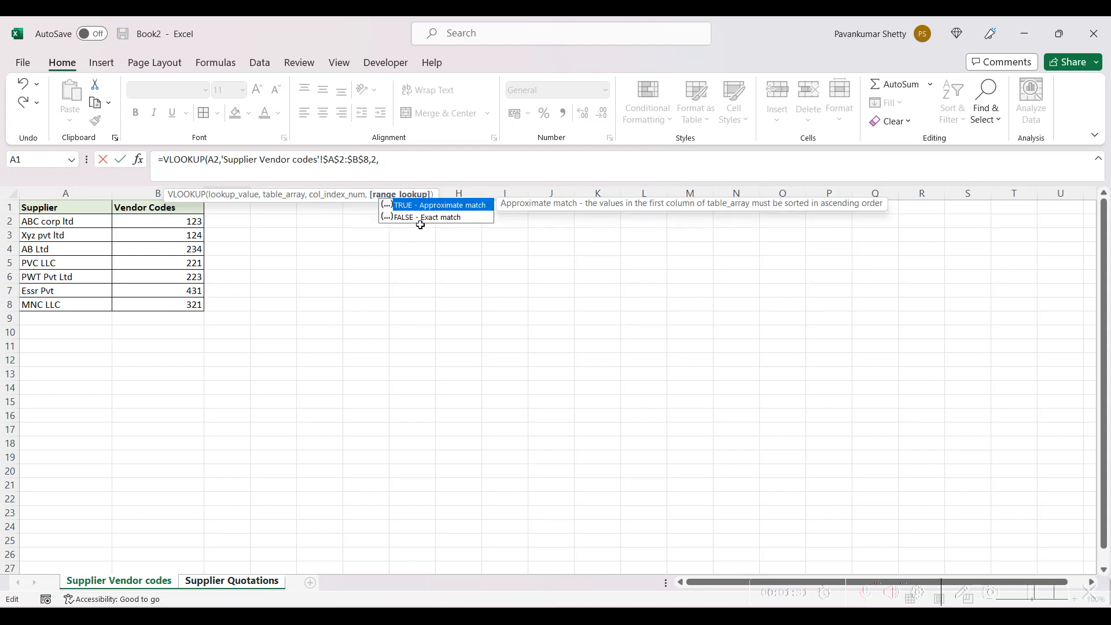
{"action": "double_click", "coordinate": [427, 218]}
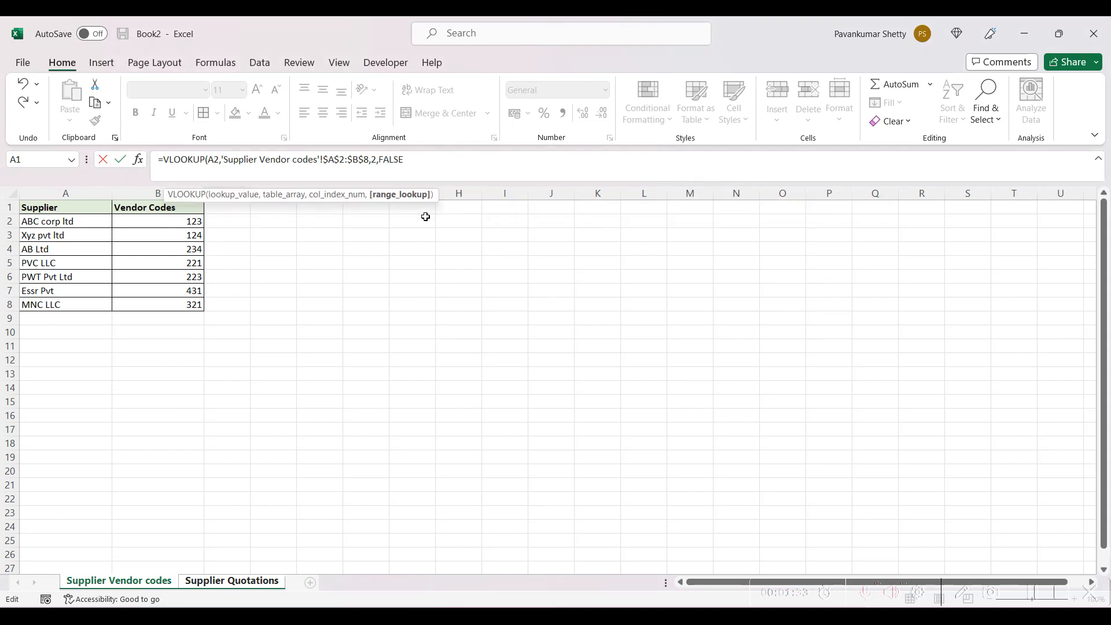
{"action": "type", "text": ")"}
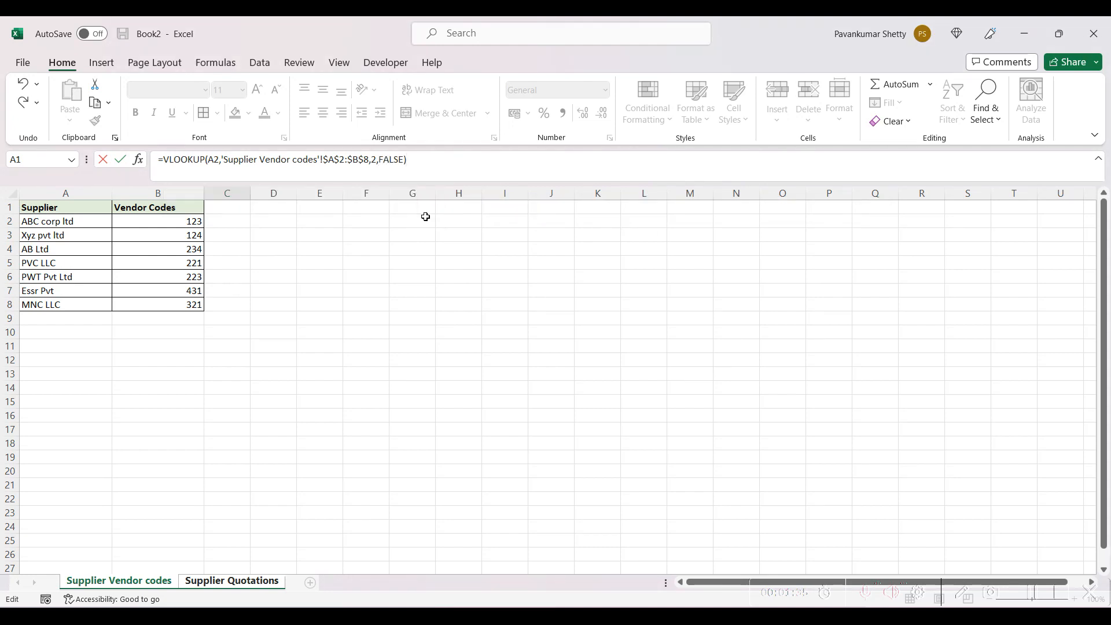
{"action": "key", "text": "Return"}
{"action": "left_click", "coordinate": [255, 221]}
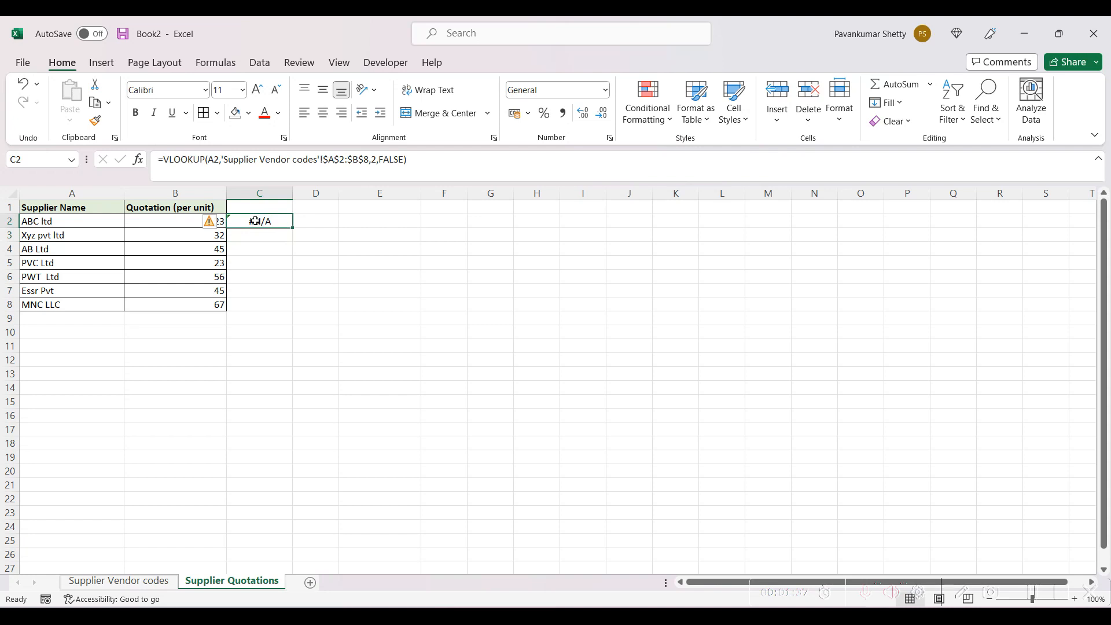
{"action": "left_click_drag", "start_coordinate": [292, 227], "coordinate": [285, 314]}
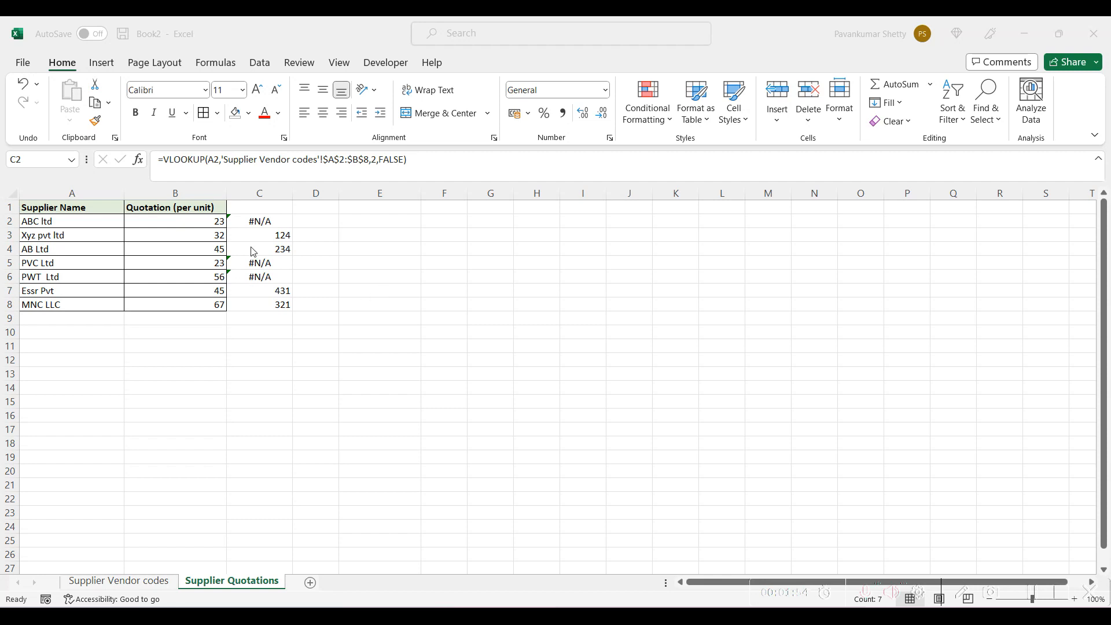
Compare the supplier name and lookup result in row 2 with the supplier names on the Supplier Vendor codes sheet
{"action": "left_click", "coordinate": [42, 223]}
{"action": "left_click", "coordinate": [42, 222]}
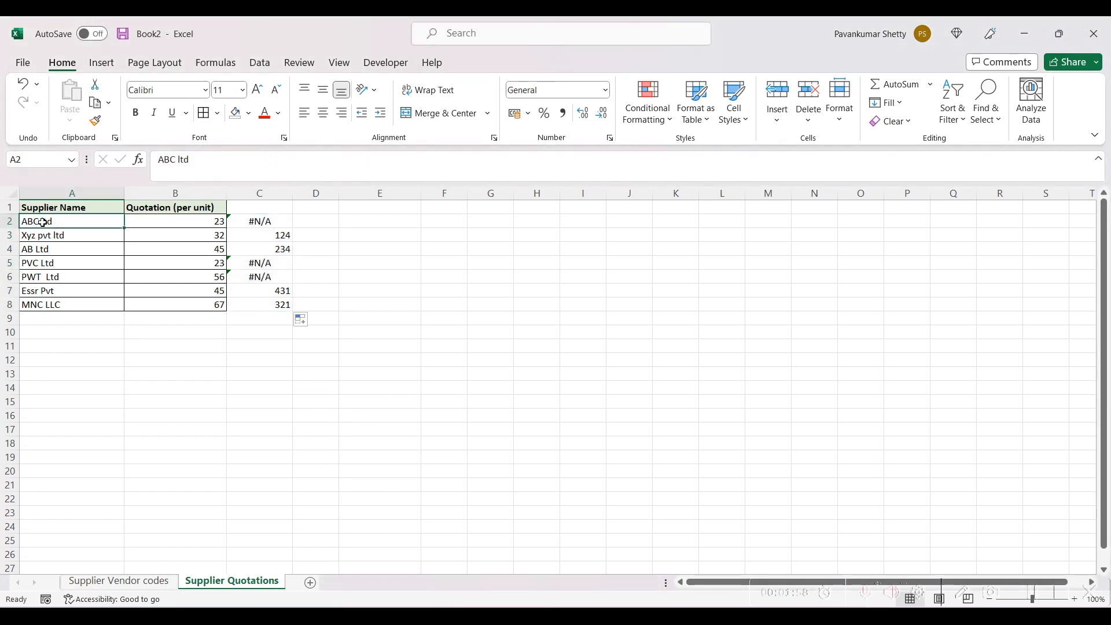
{"action": "left_click", "coordinate": [267, 224]}
{"action": "left_click", "coordinate": [67, 220]}
{"action": "left_click", "coordinate": [174, 569]}
{"action": "left_click", "coordinate": [119, 580]}
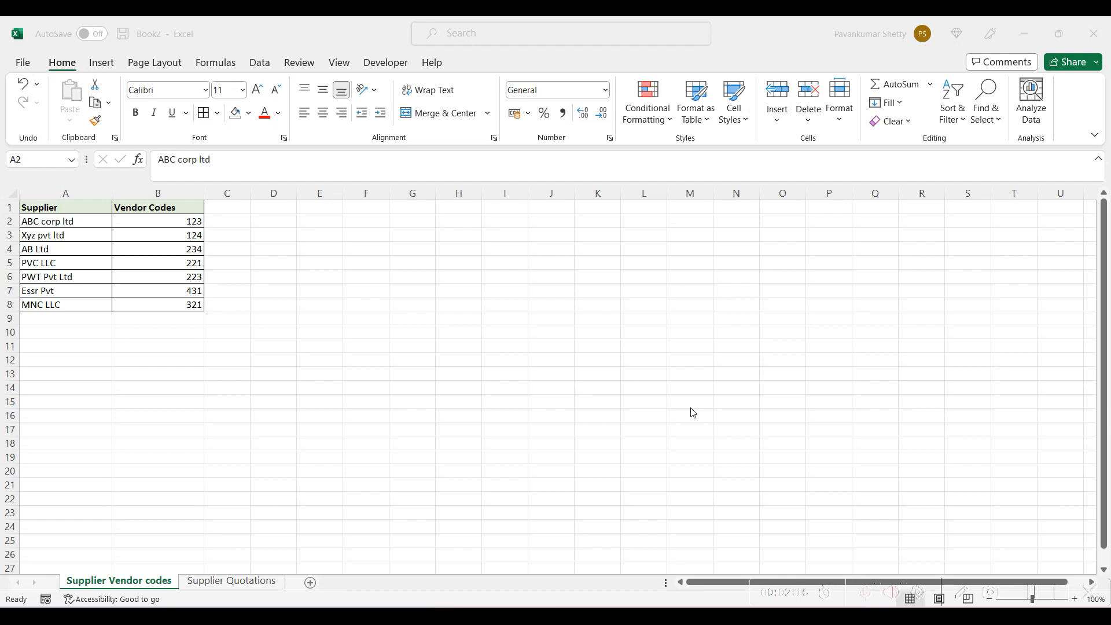
{"action": "left_click", "coordinate": [262, 584]}
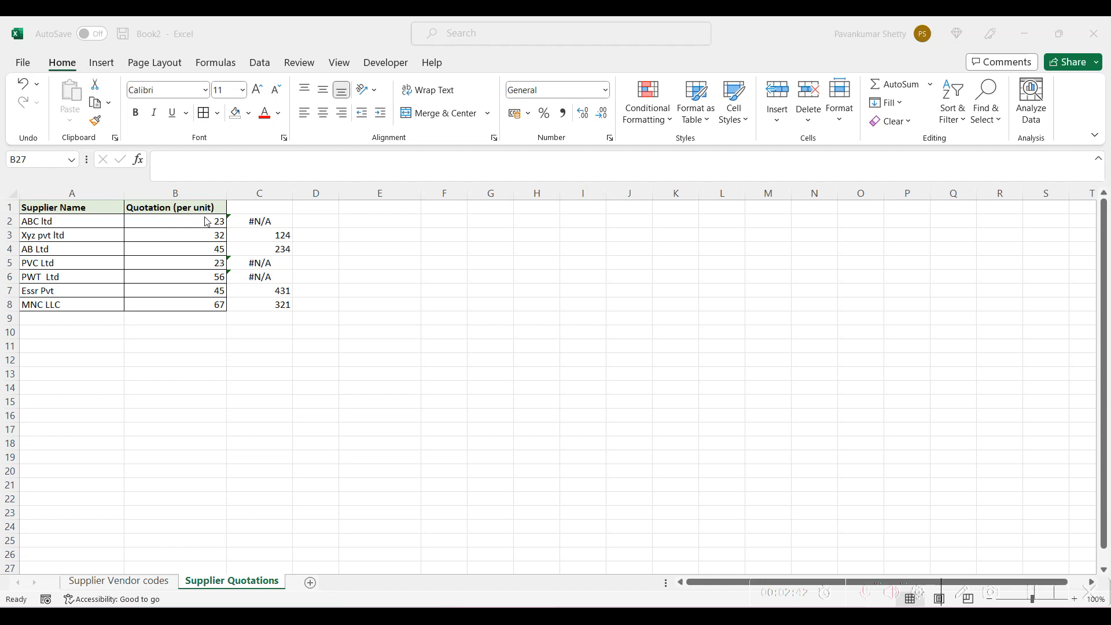
Start a LEFT formula in cell D2 of Supplier Quotations with A2 as the text argument
{"action": "double_click", "coordinate": [306, 223]}
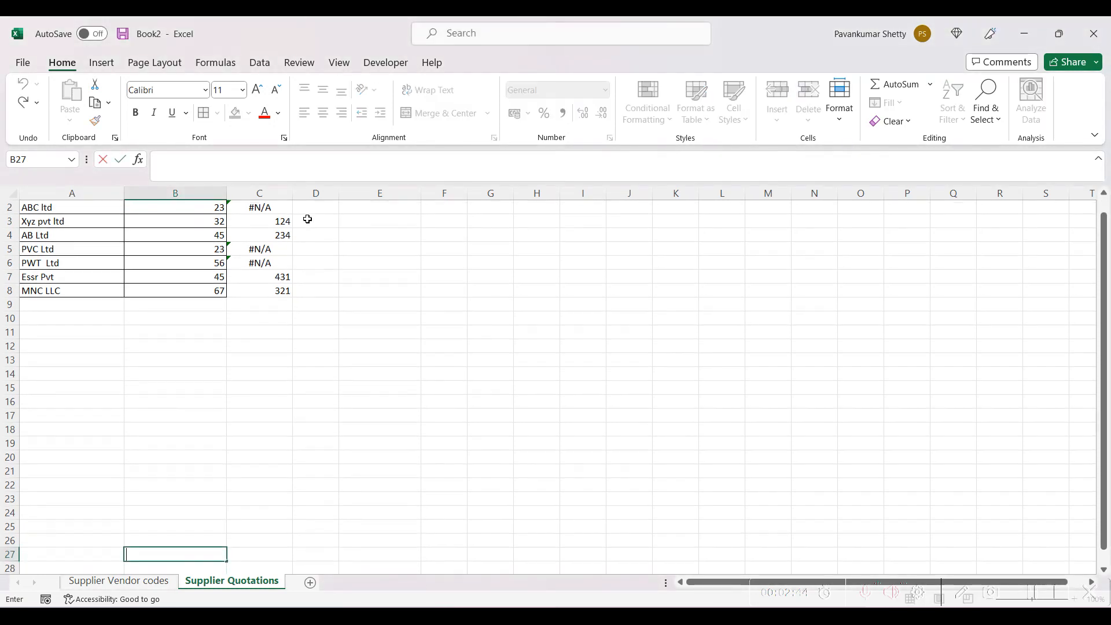
{"action": "scroll", "coordinate": [1029, 287], "scroll_direction": "down", "scroll_amount": 1}
{"action": "left_click_drag", "start_coordinate": [1102, 289], "coordinate": [1101, 217]}
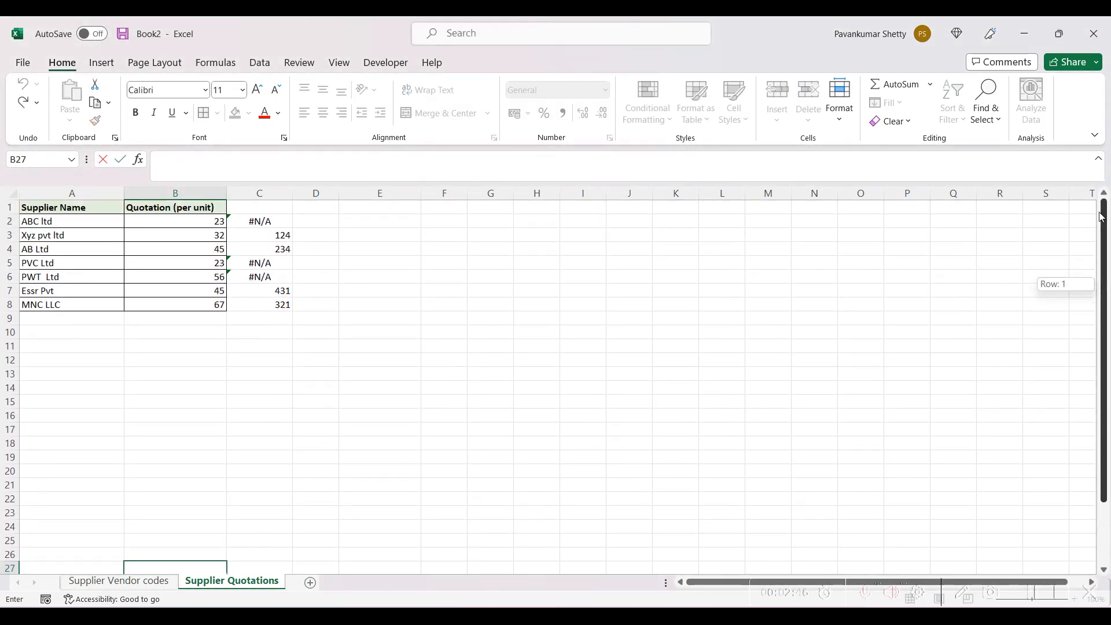
{"action": "left_click", "coordinate": [332, 218]}
{"action": "type", "text": "="}
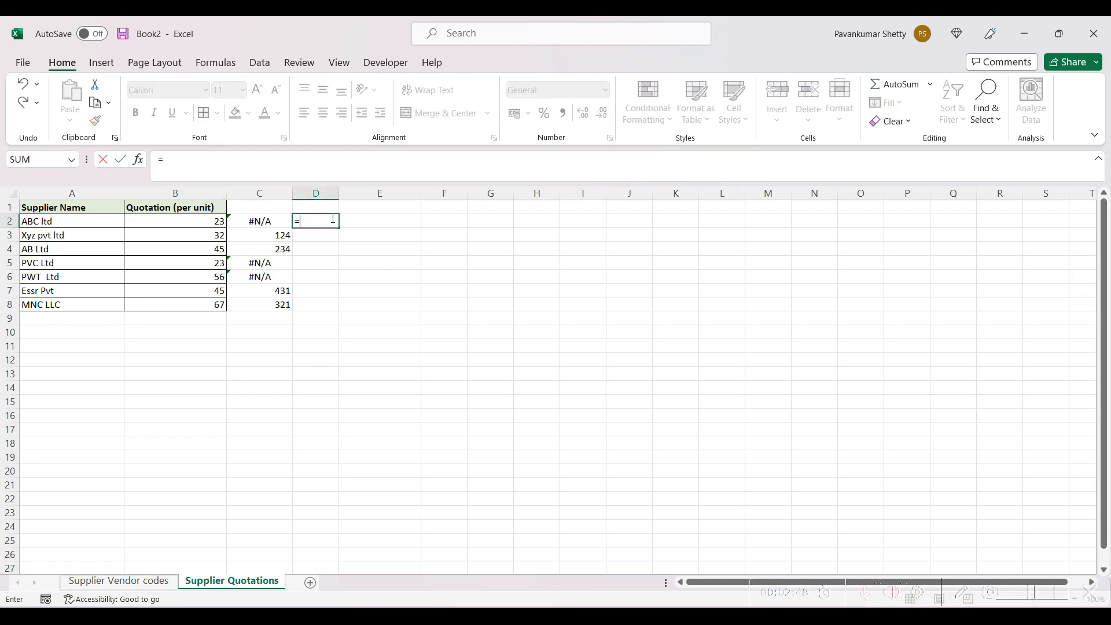
{"action": "type", "text": "LEFT("}
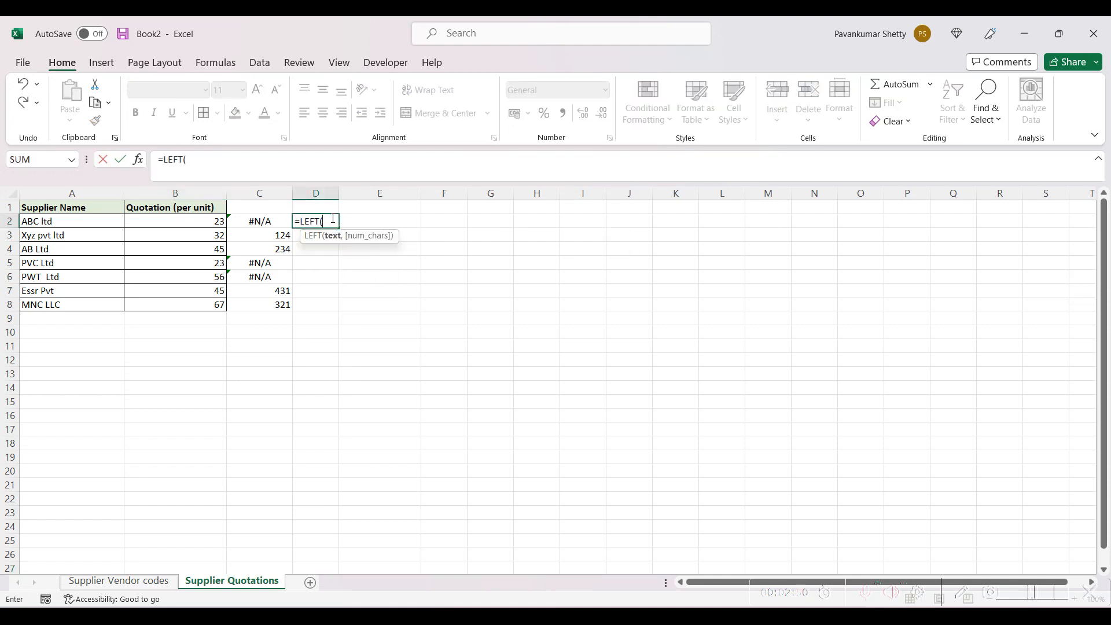
{"action": "left_click", "coordinate": [43, 222]}
{"action": "type", "text": ","}
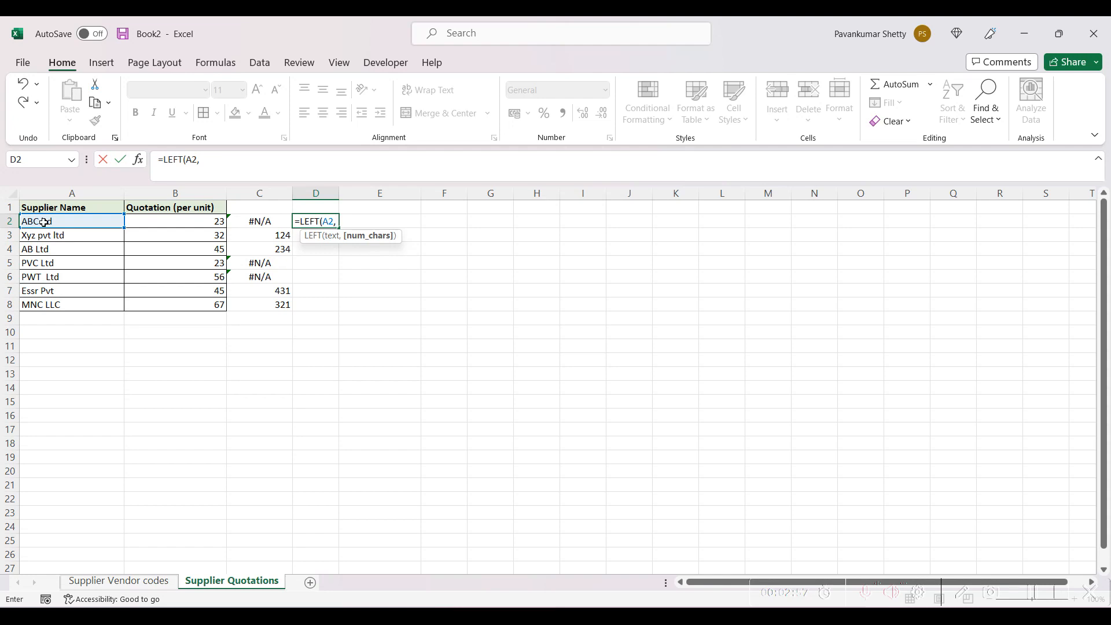
Complete the LEFT formula with FIND(" ",A2,1) as the number of characters and enter it
{"action": "type", "text": "FIND"}
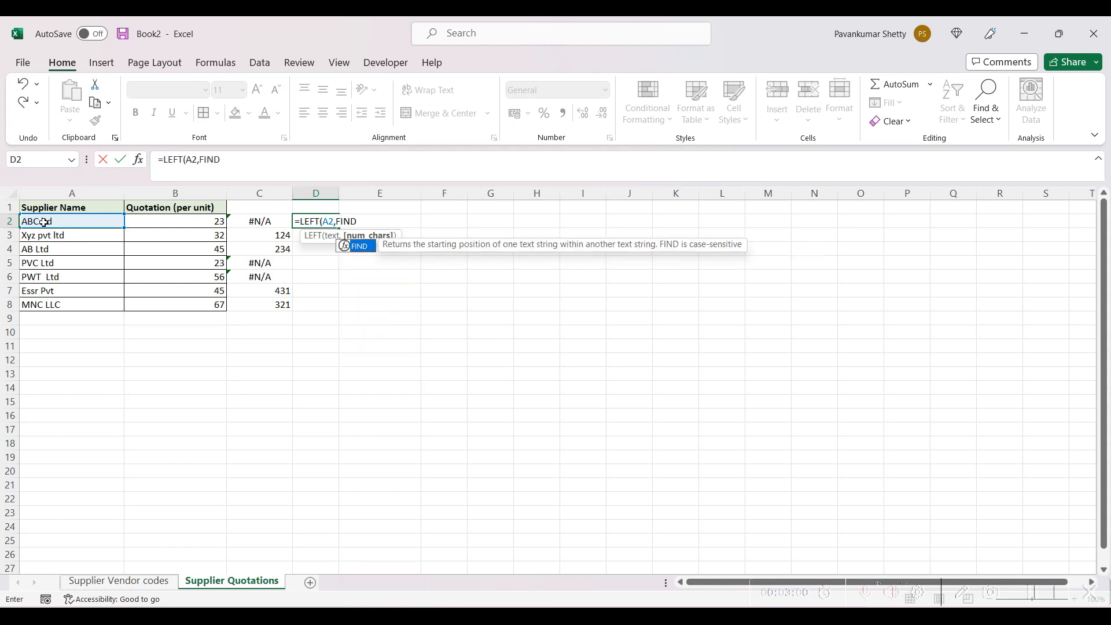
{"action": "type", "text": "("}
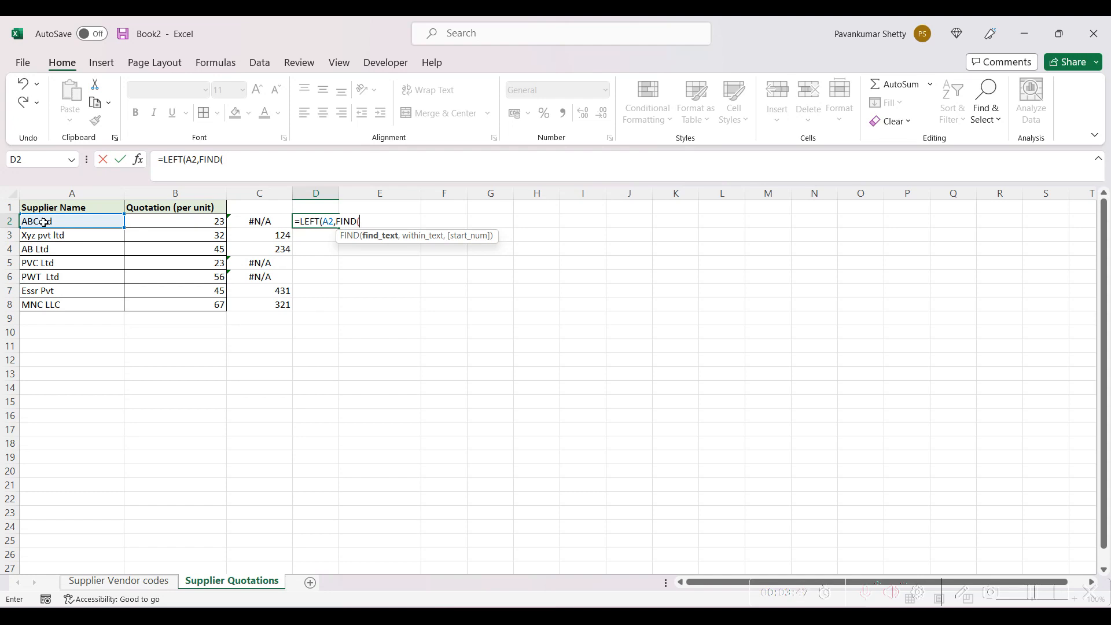
{"action": "type", "text": "@"}
{"action": "key", "text": "BackSpace"}
{"action": "type", "text": "\" \","}
{"action": "left_click", "coordinate": [36, 222]}
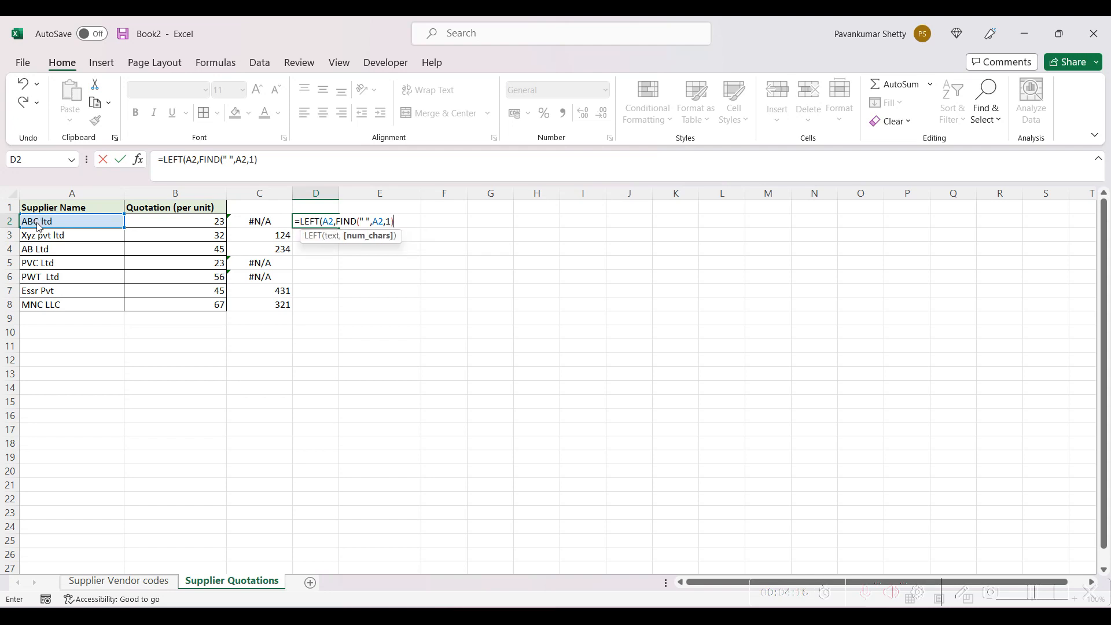
{"action": "type", "text": ")"}
{"action": "key", "text": "Return"}
{"action": "key", "text": "Return"}
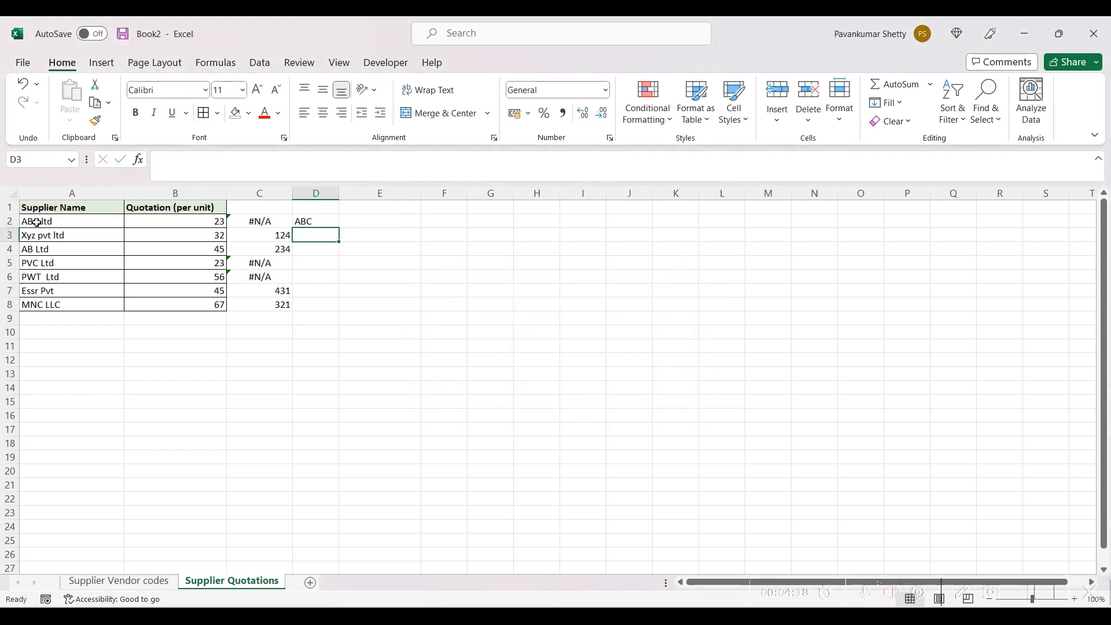
Copy the LEFT formula from D2 into D5 and D6 for the other suppliers with #N/A results
{"action": "left_click", "coordinate": [320, 219]}
{"action": "key", "text": "ctrl+c"}
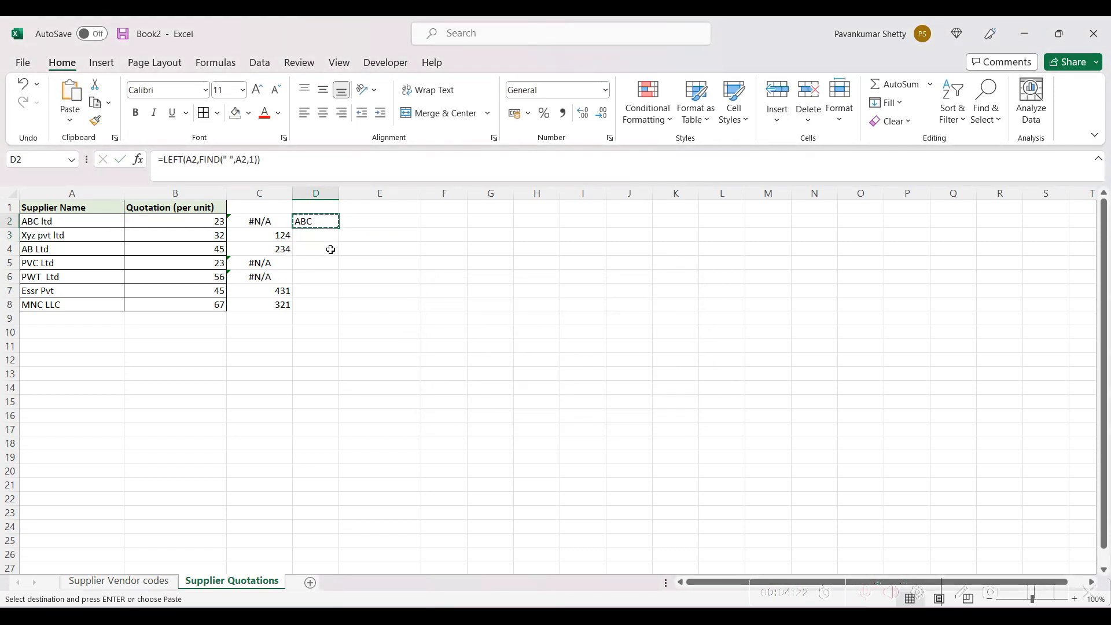
{"action": "left_click", "coordinate": [311, 238]}
{"action": "left_click", "coordinate": [314, 249]}
{"action": "left_click", "coordinate": [311, 261]}
{"action": "key", "text": "ctrl+v"}
{"action": "left_click", "coordinate": [317, 278]}
{"action": "key", "text": "ctrl+v"}
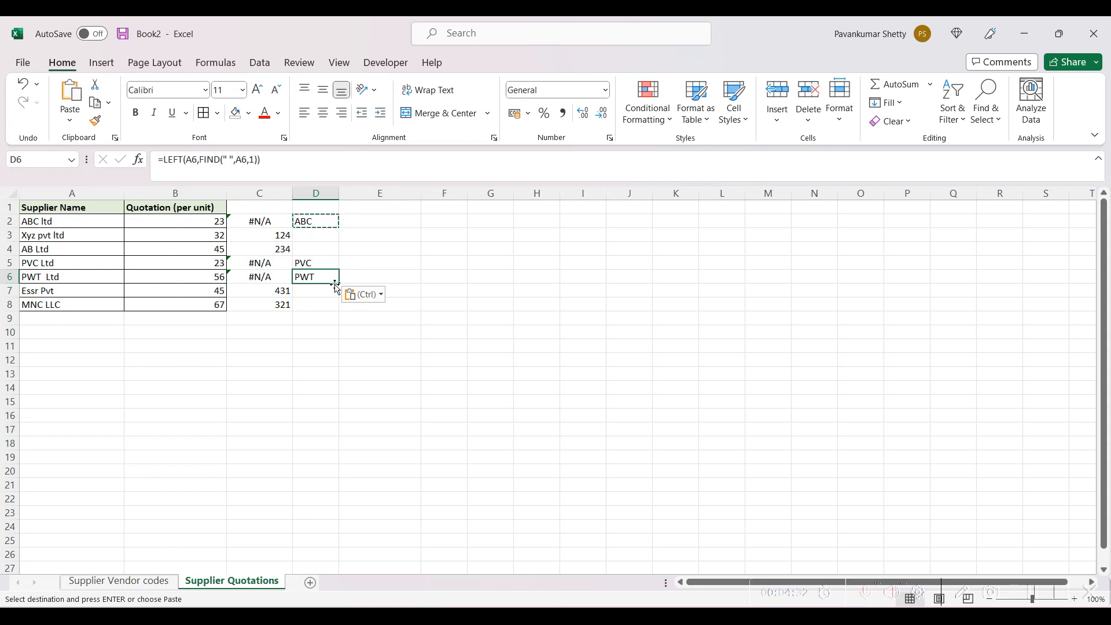
Start a VLOOKUP formula in cell E2 with D2&"*" as the lookup value
{"action": "left_click", "coordinate": [365, 223]}
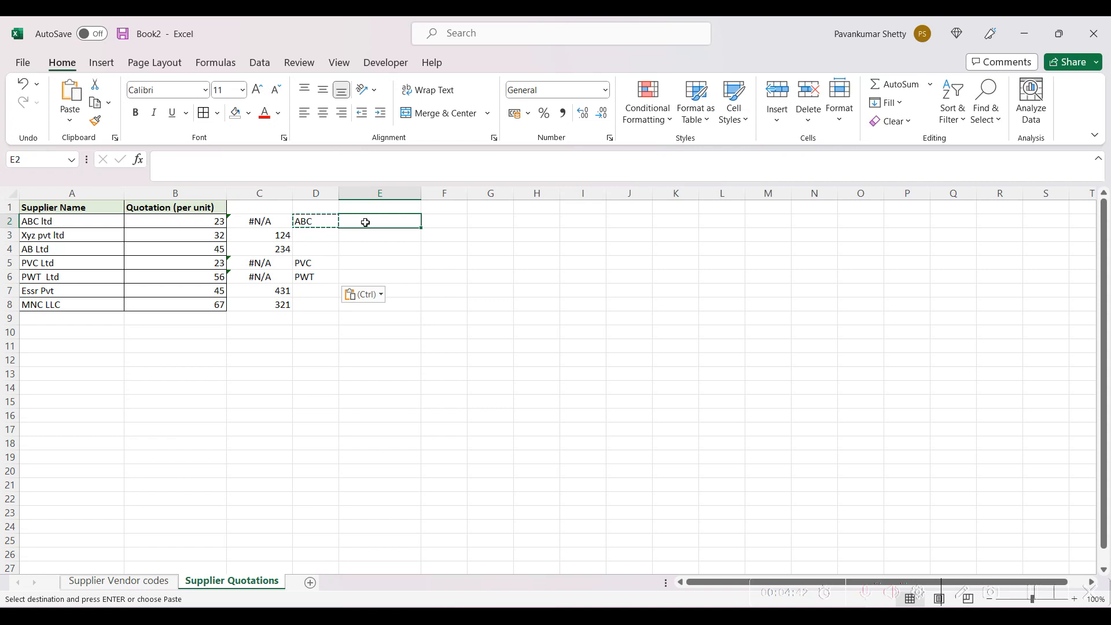
{"action": "type", "text": "="}
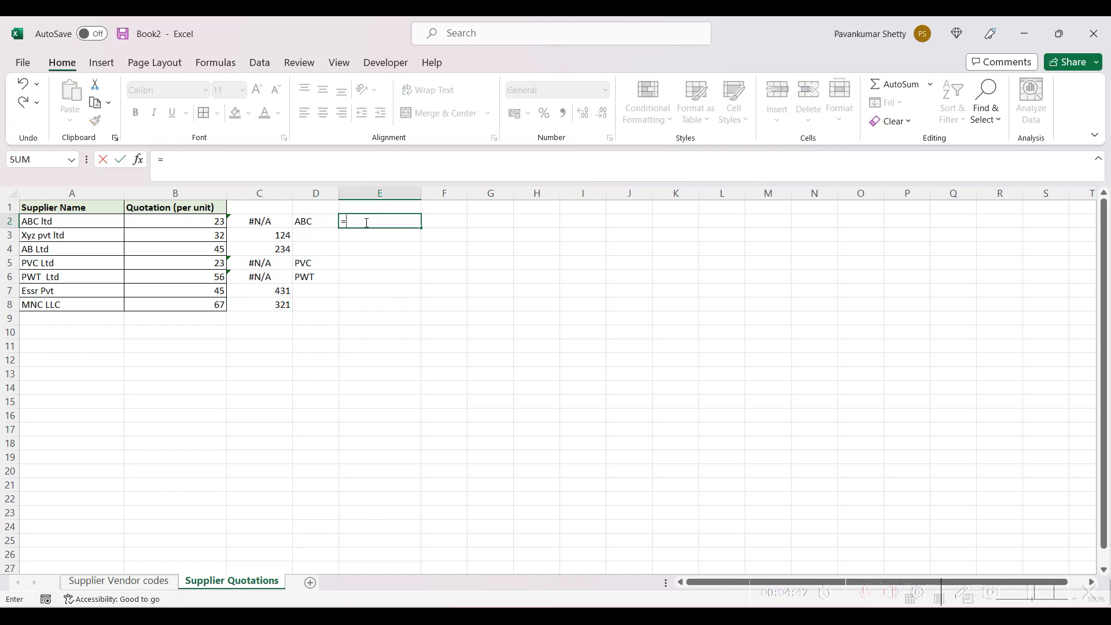
{"action": "type", "text": "VL"}
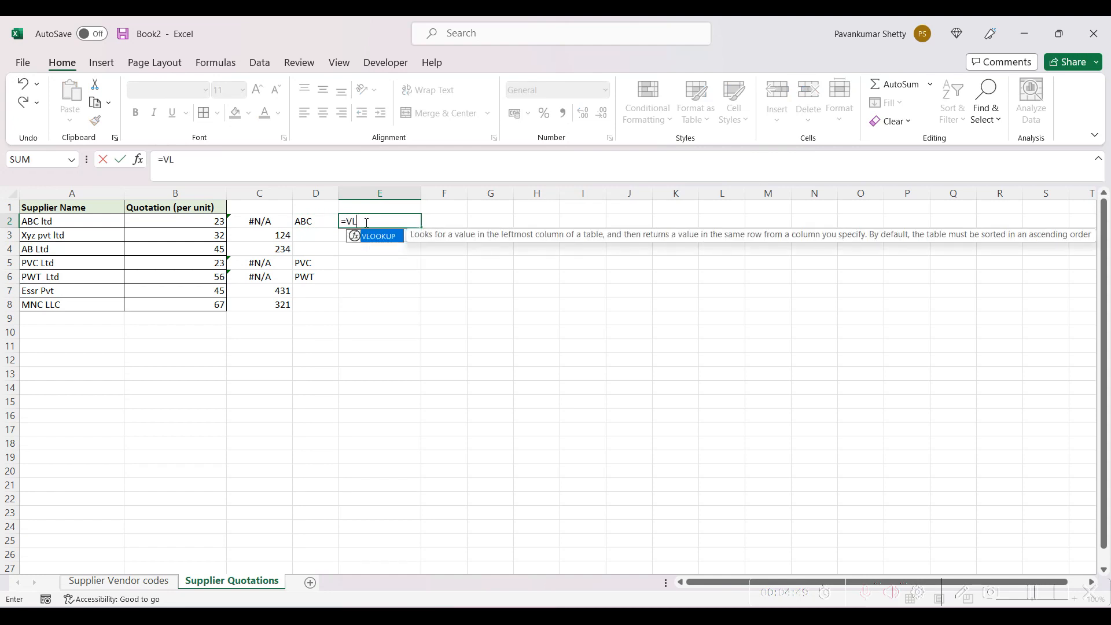
{"action": "type", "text": "OOKUP("}
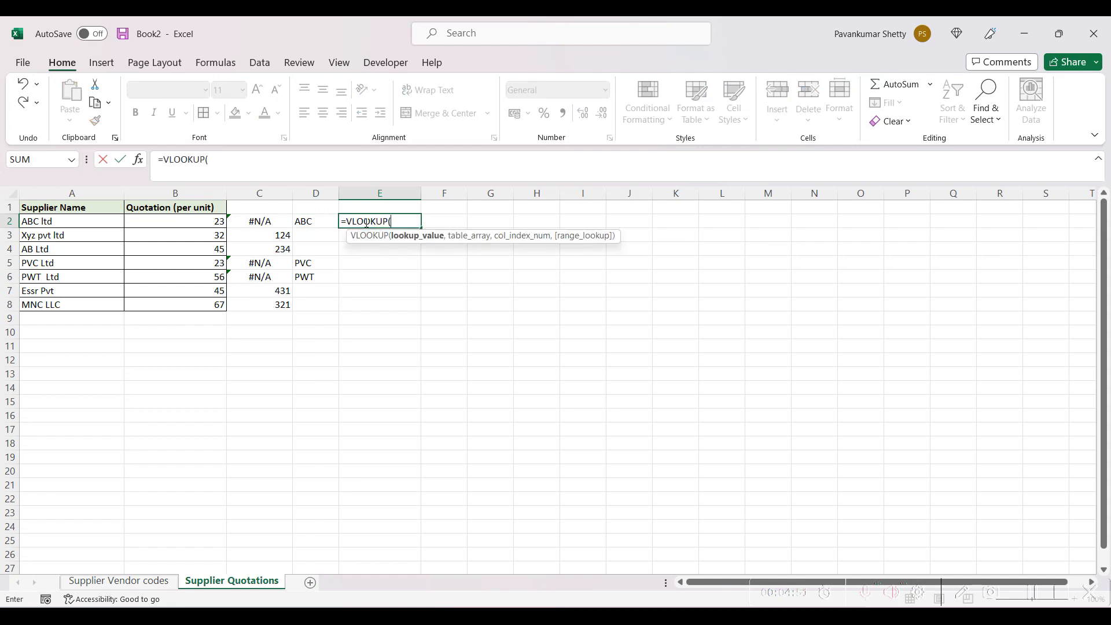
{"action": "left_click", "coordinate": [318, 223]}
{"action": "type", "text": "&\""}
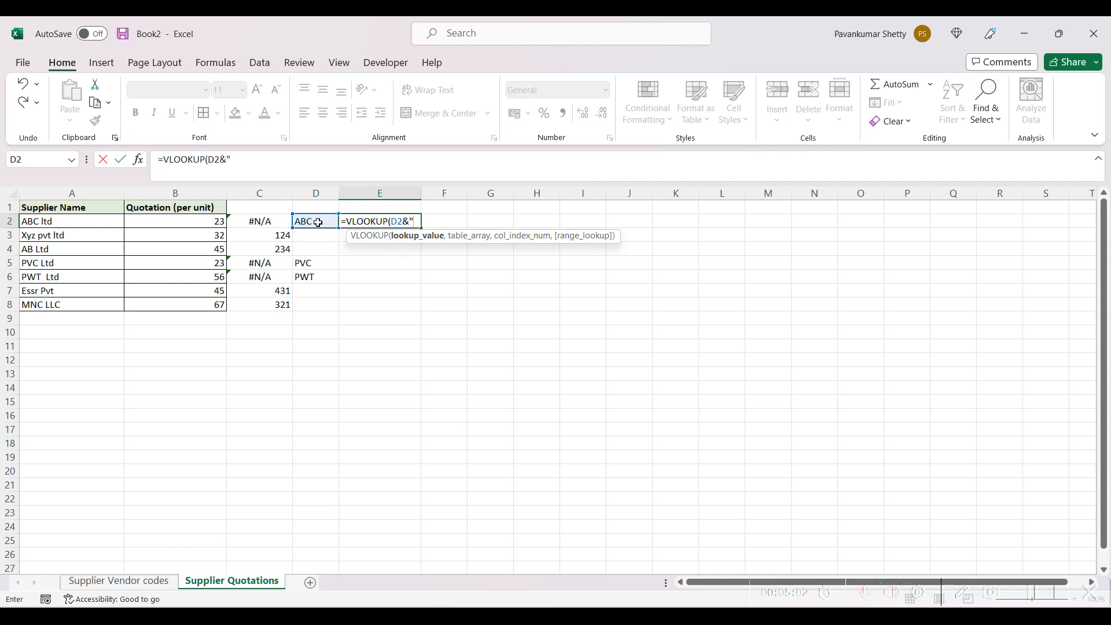
{"action": "type", "text": "*\""}
{"action": "type", "text": ","}
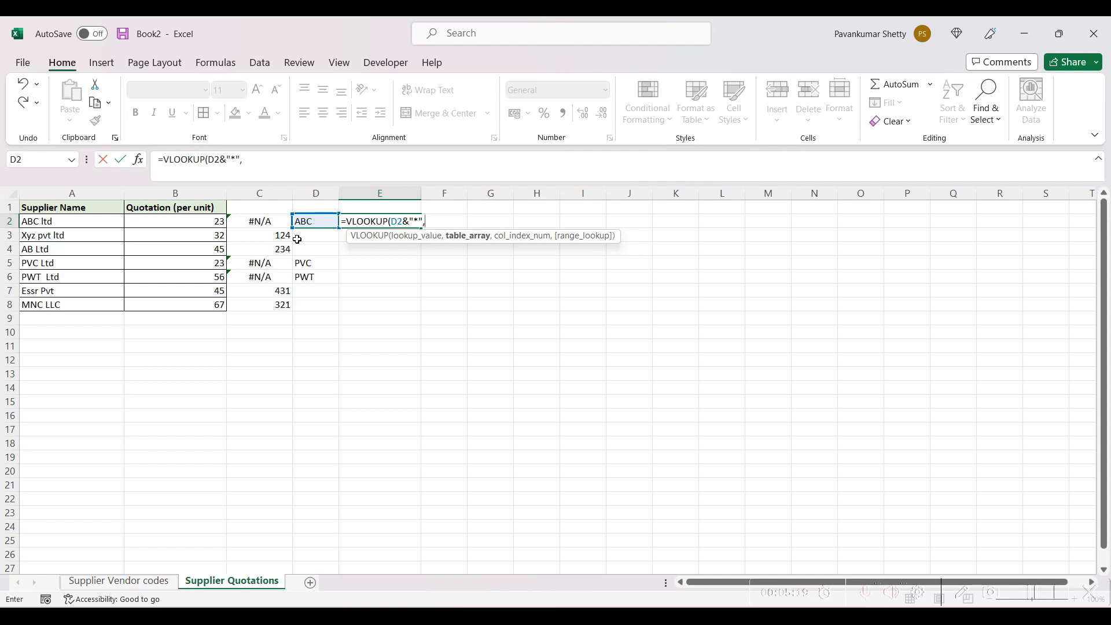
Set the VLOOKUP table array to A2:B8 on the Supplier Vendor codes sheet and make the range absolute
{"action": "left_click", "coordinate": [119, 580]}
{"action": "left_click_drag", "start_coordinate": [59, 223], "coordinate": [155, 305]}
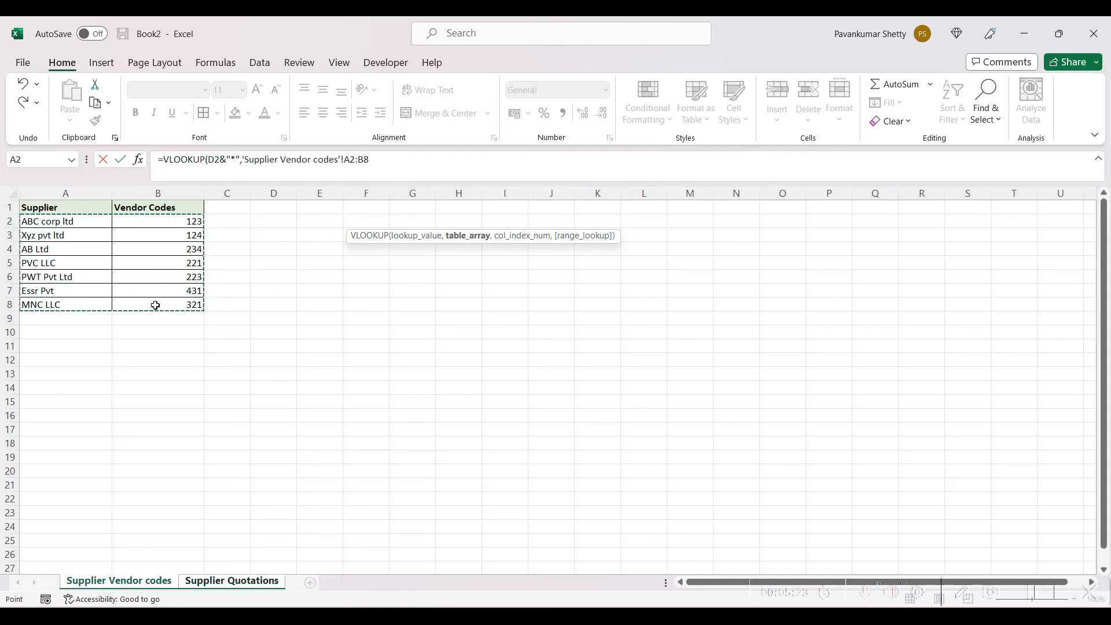
{"action": "type", "text": ","}
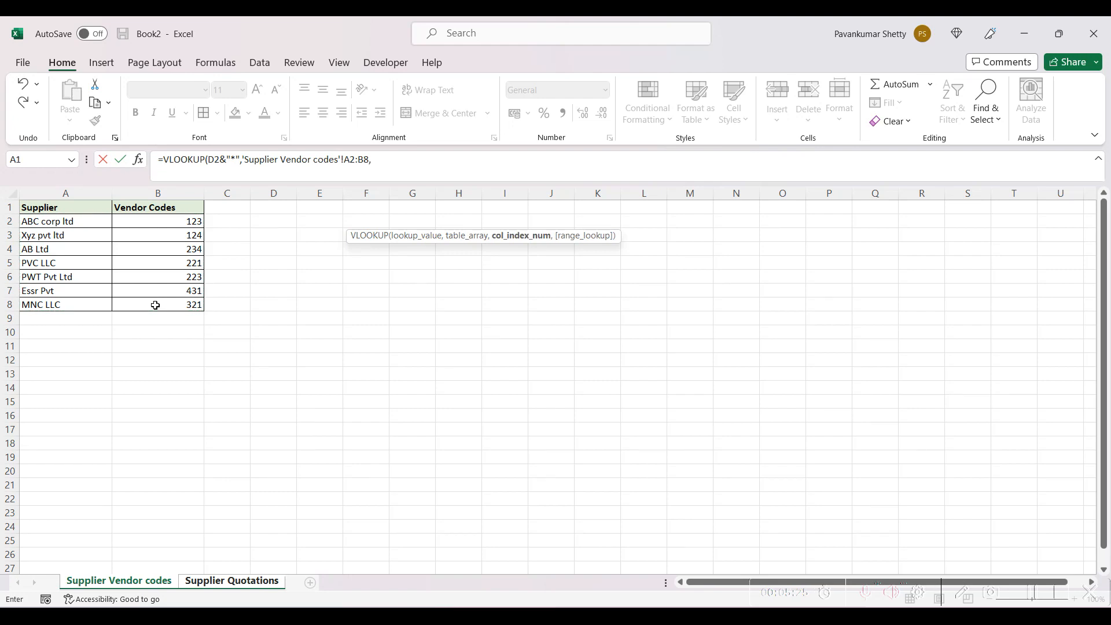
{"action": "left_click", "coordinate": [341, 159]}
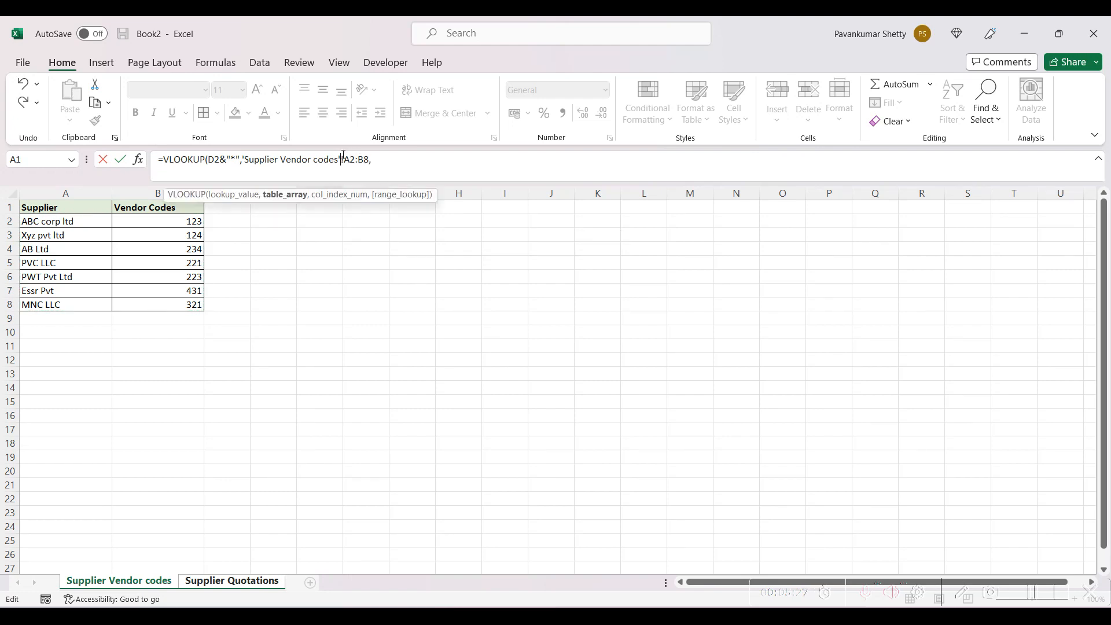
{"action": "key", "text": "F4"}
{"action": "left_click", "coordinate": [399, 159]}
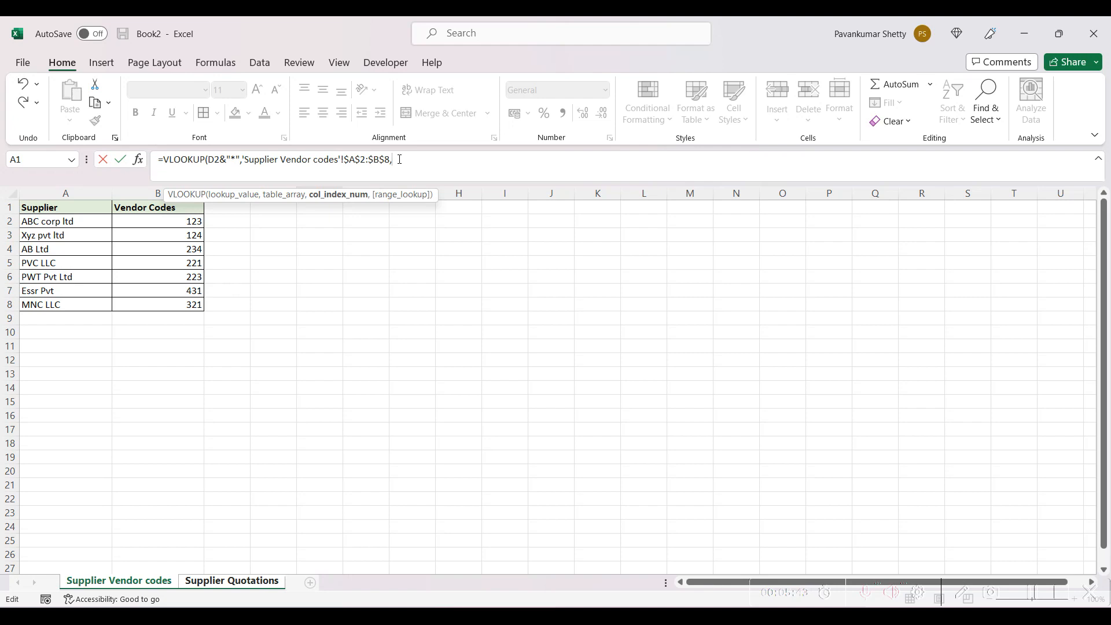
Complete the VLOOKUP formula with column index 1 and 0 for an exact match, and enter it
{"action": "type", "text": "1,"}
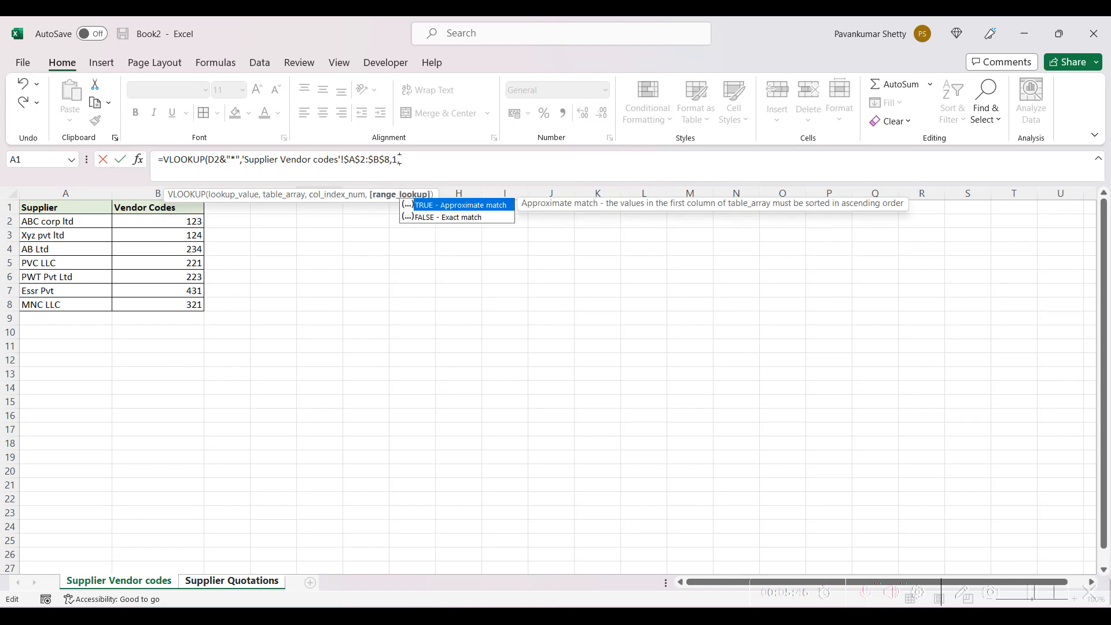
{"action": "type", "text": "0"}
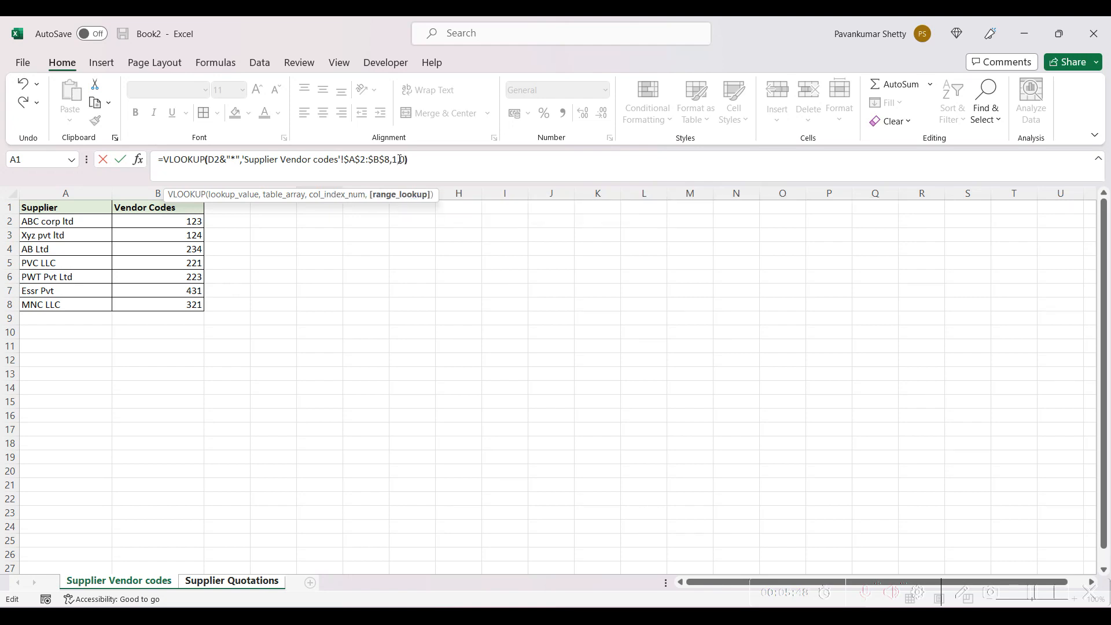
{"action": "type", "text": ")"}
{"action": "key", "text": "Return"}
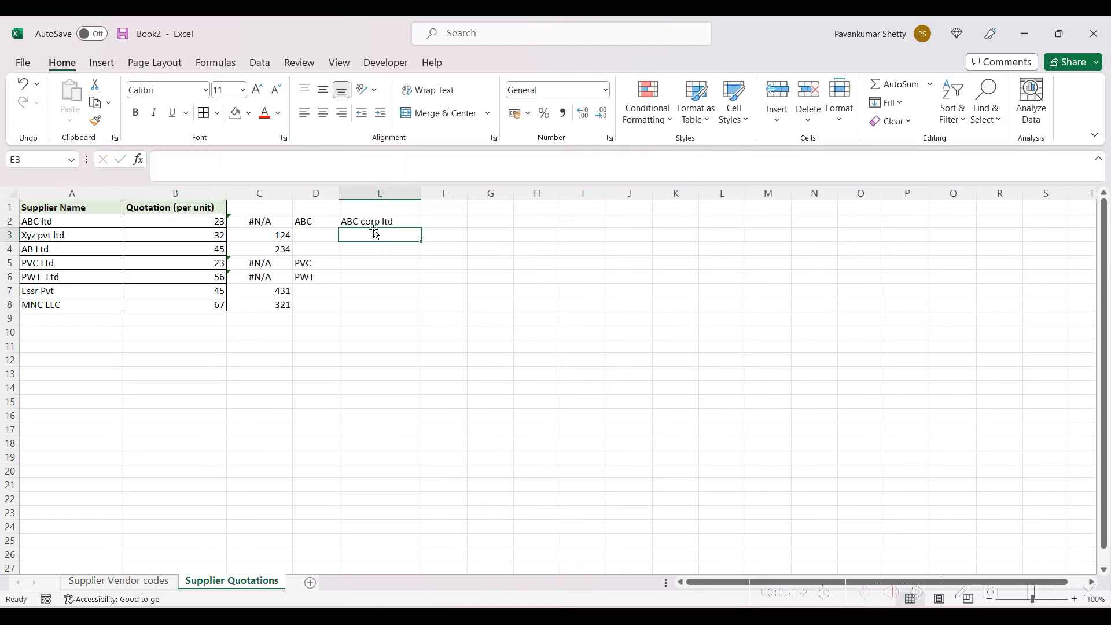
Copy the wildcard VLOOKUP formula from E2 into E5 and E6
{"action": "left_click", "coordinate": [377, 221]}
{"action": "key", "text": "ctrl+c"}
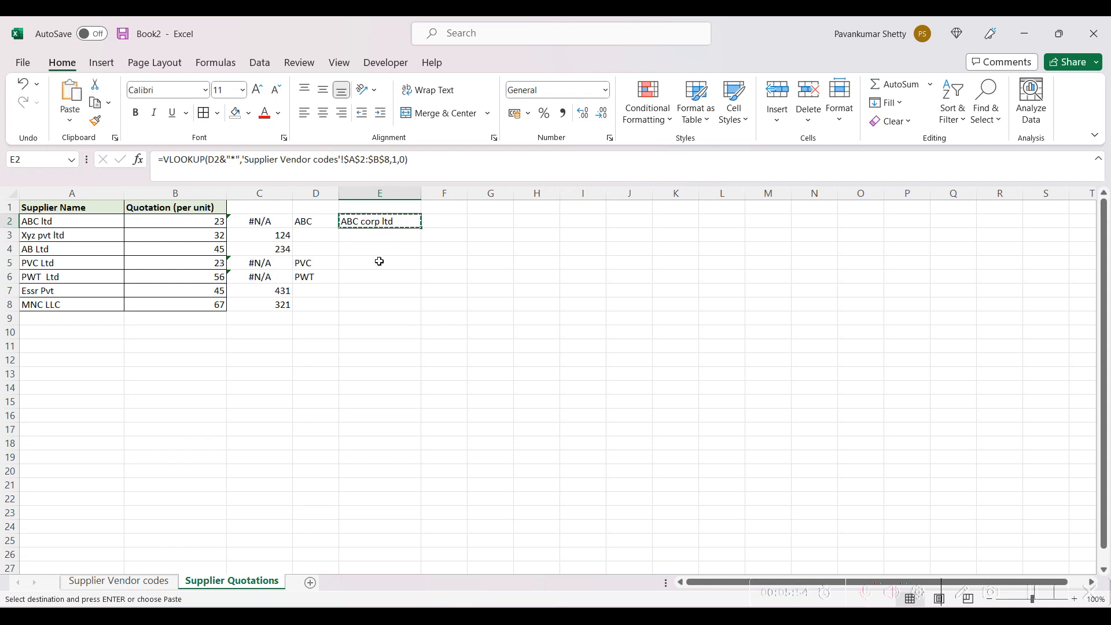
{"action": "left_click", "coordinate": [379, 262]}
{"action": "key", "text": "ctrl+v"}
{"action": "left_click", "coordinate": [375, 277]}
{"action": "key", "text": "ctrl+v"}
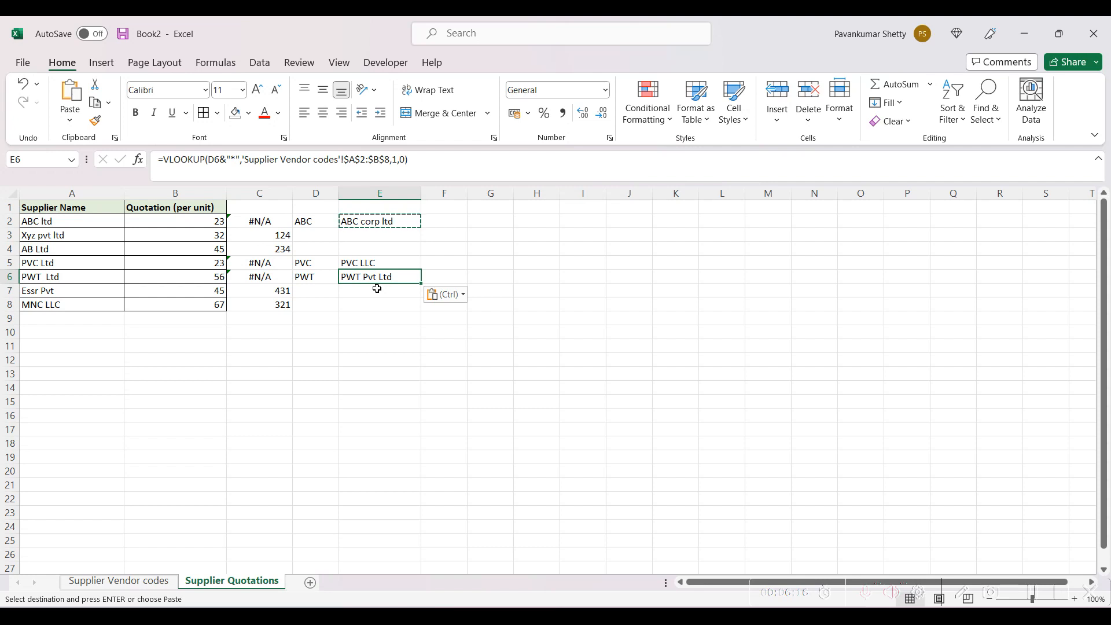
Copy the wildcard VLOOKUP formula from E2 into F2
{"action": "left_click", "coordinate": [108, 221]}
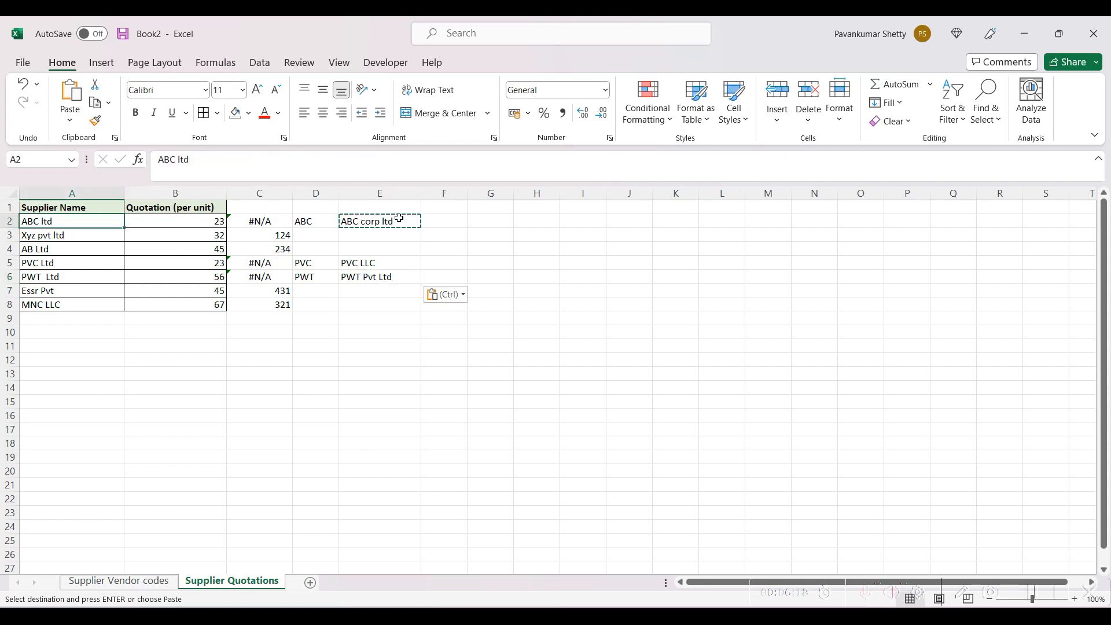
{"action": "left_click", "coordinate": [373, 220]}
{"action": "left_click", "coordinate": [432, 222]}
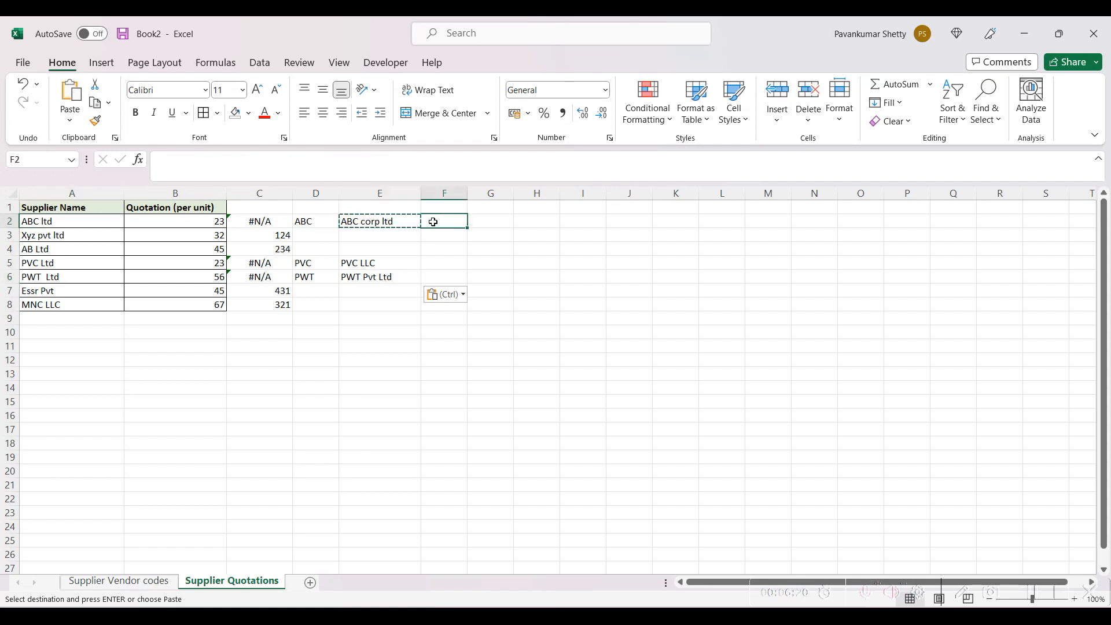
{"action": "left_click", "coordinate": [387, 221]}
{"action": "key", "text": "ctrl+c"}
{"action": "left_click", "coordinate": [426, 222]}
{"action": "key", "text": "ctrl+v"}
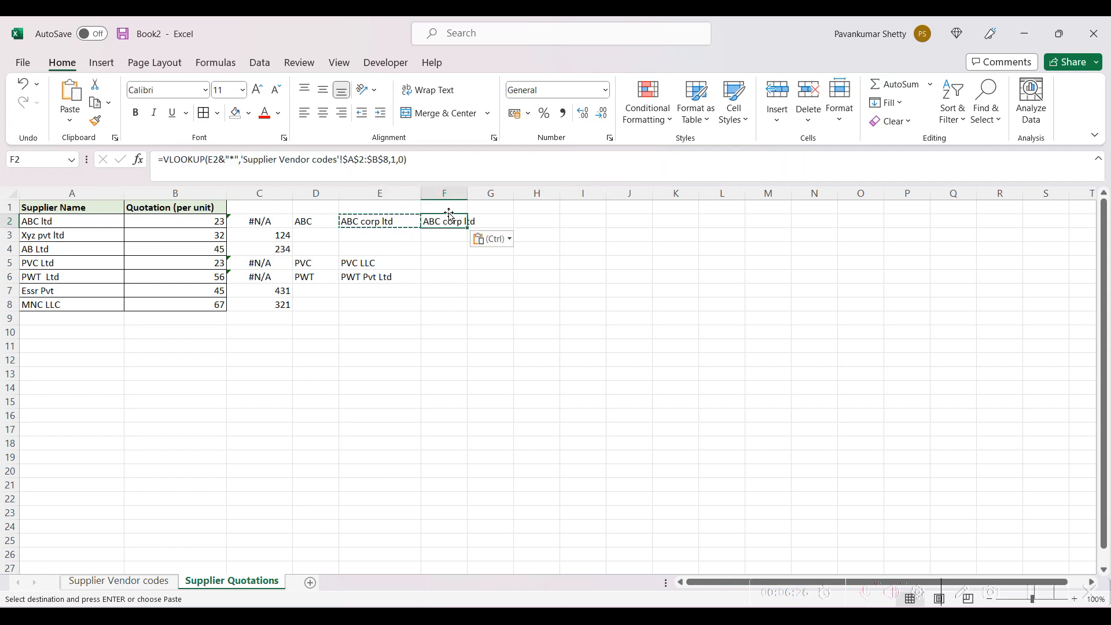
Set the column index of the VLOOKUP formula in F2 to 2 so it returns the vendor code
{"action": "left_click", "coordinate": [393, 160]}
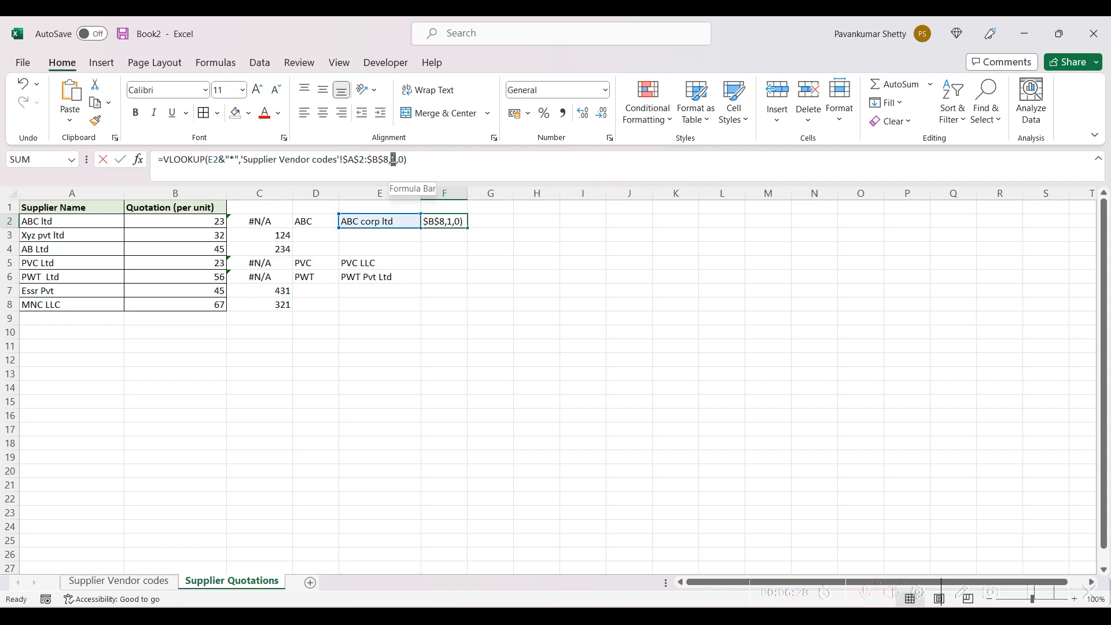
{"action": "type", "text": "2"}
{"action": "key", "text": "Return"}
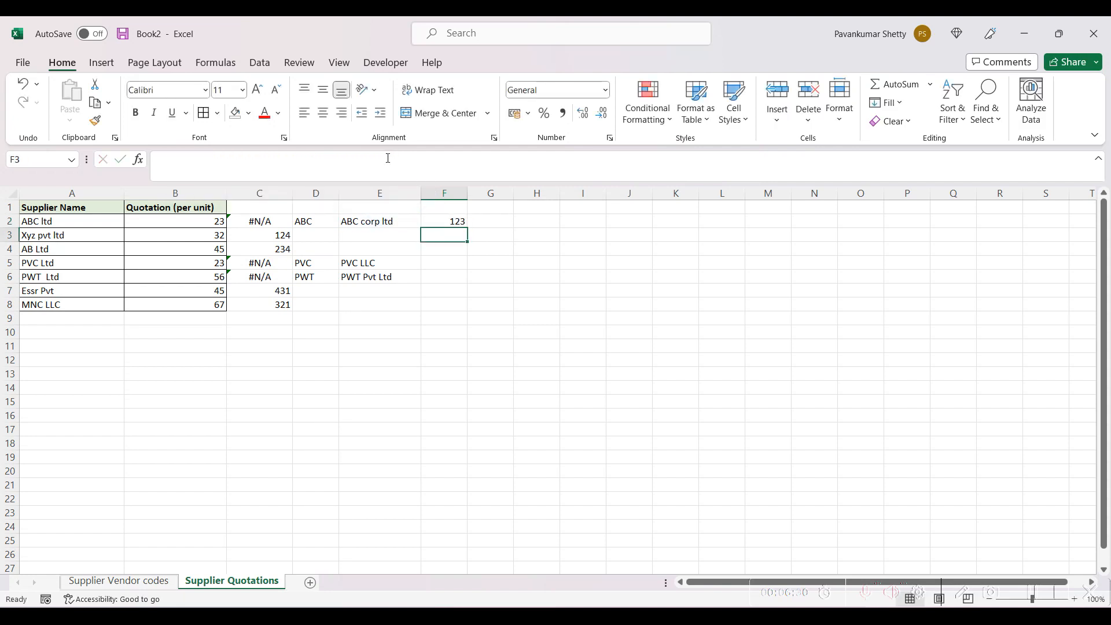
Copy the vendor code VLOOKUP formula from F2 into F6 for the PWT Ltd supplier
{"action": "left_click", "coordinate": [452, 223]}
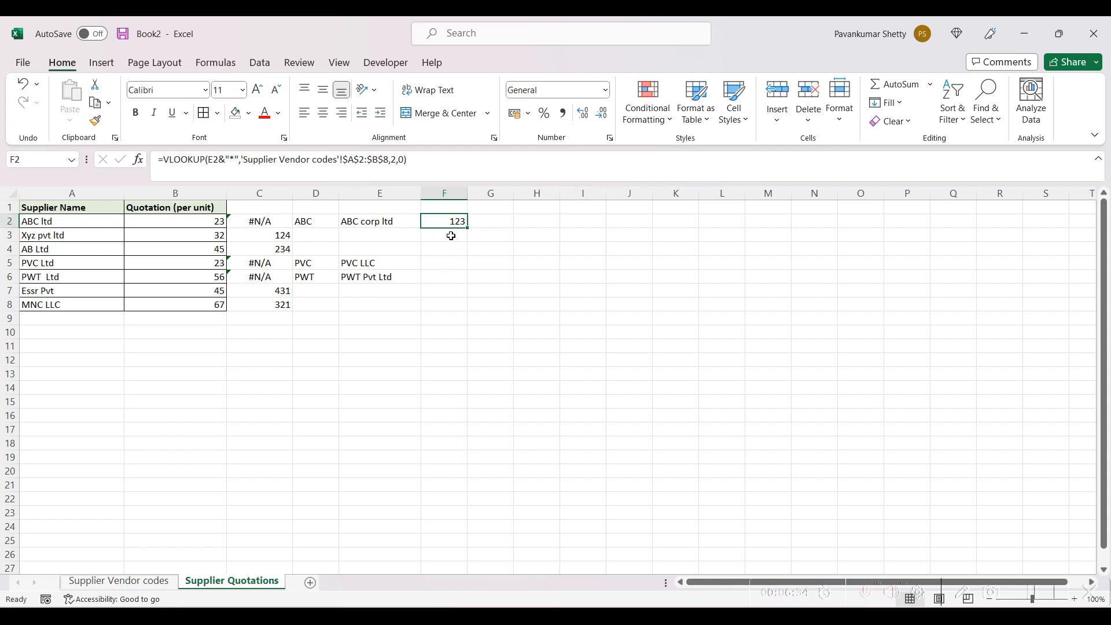
{"action": "left_click", "coordinate": [384, 221]}
{"action": "left_click", "coordinate": [93, 222]}
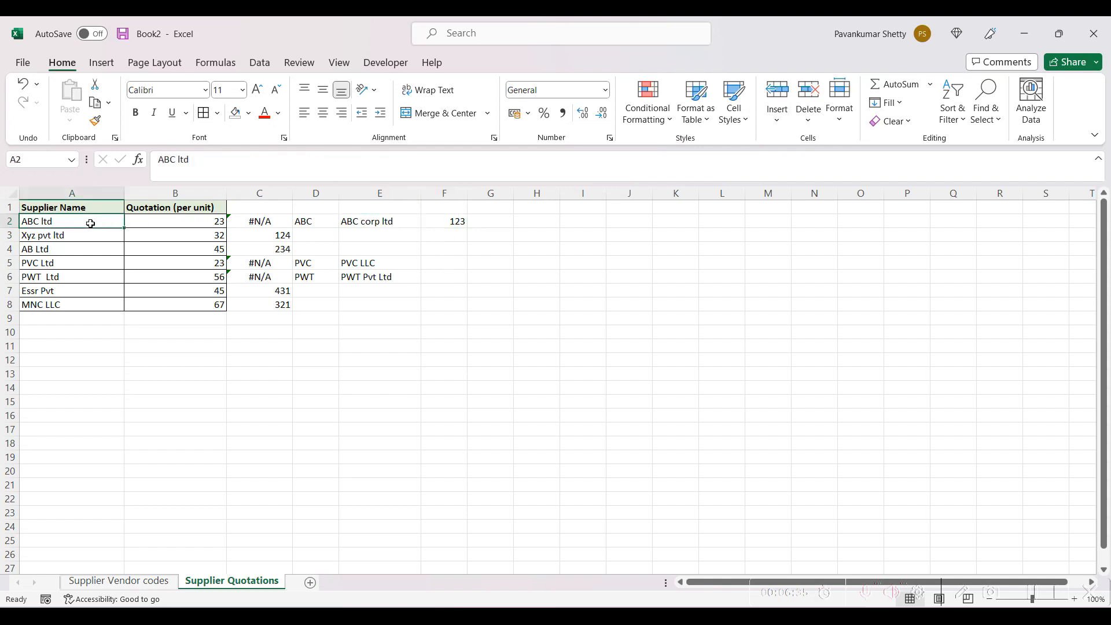
{"action": "left_click", "coordinate": [439, 221]}
{"action": "key", "text": "ctrl+c"}
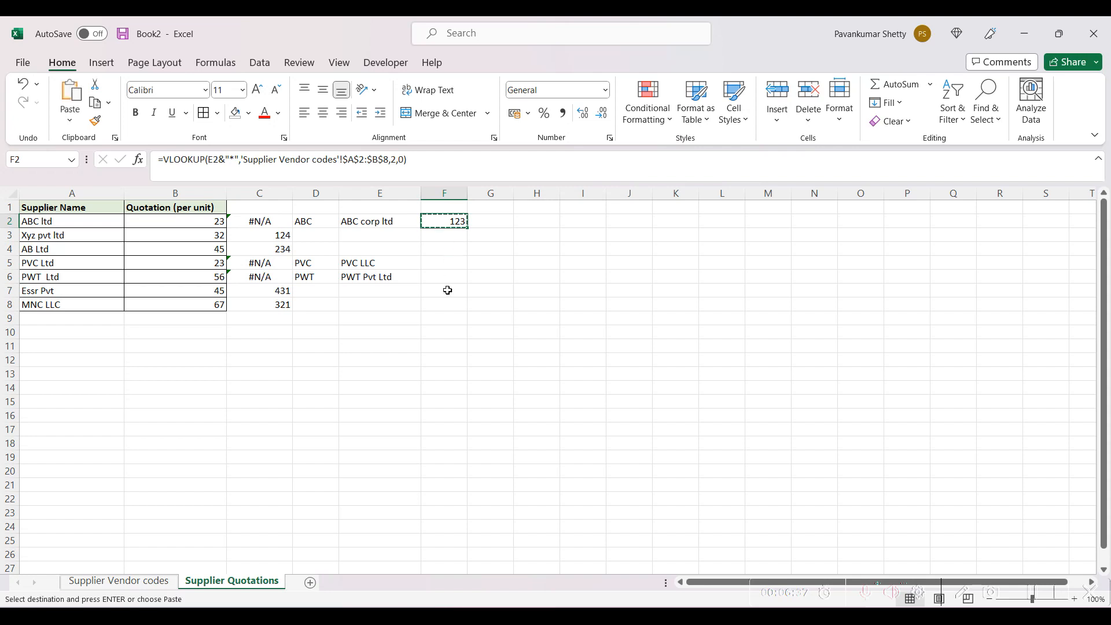
{"action": "left_click", "coordinate": [36, 276]}
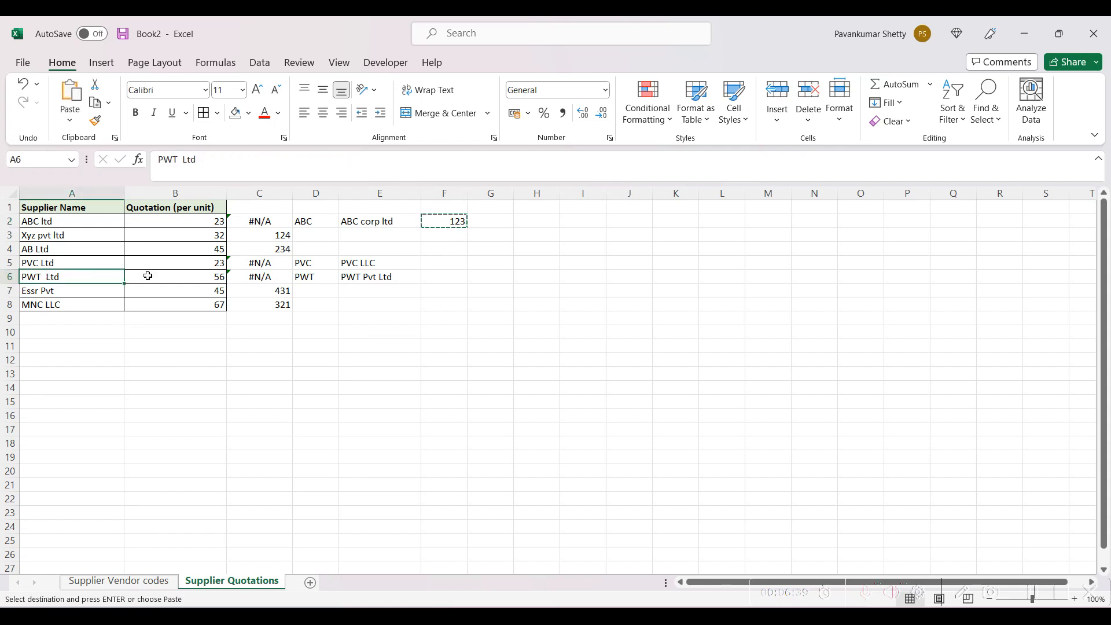
{"action": "left_click", "coordinate": [441, 277]}
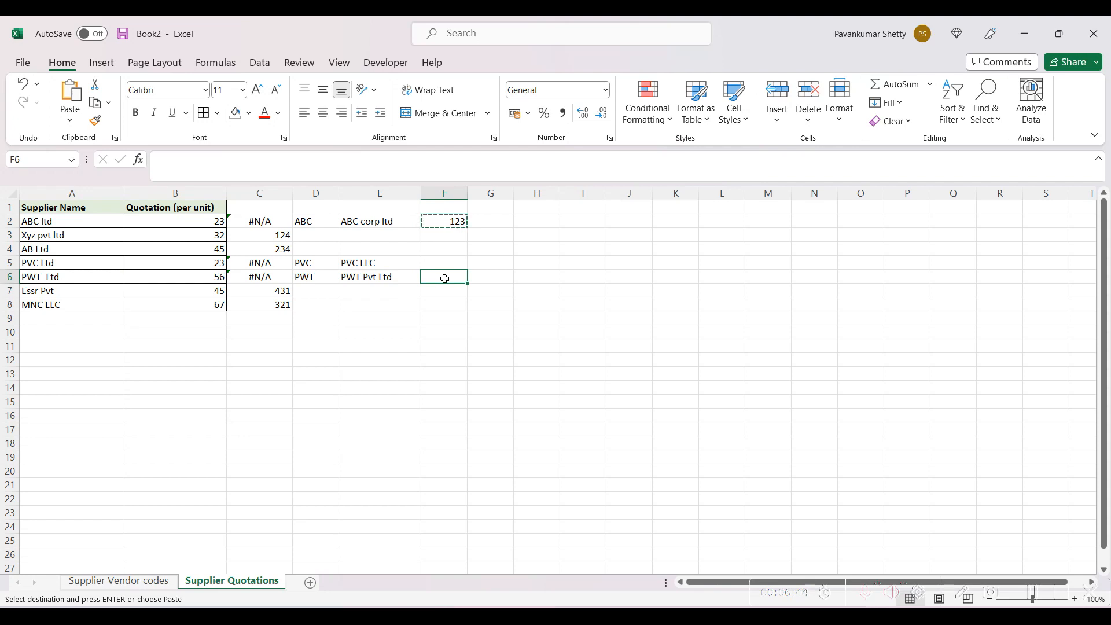
{"action": "key", "text": "ctrl+v"}
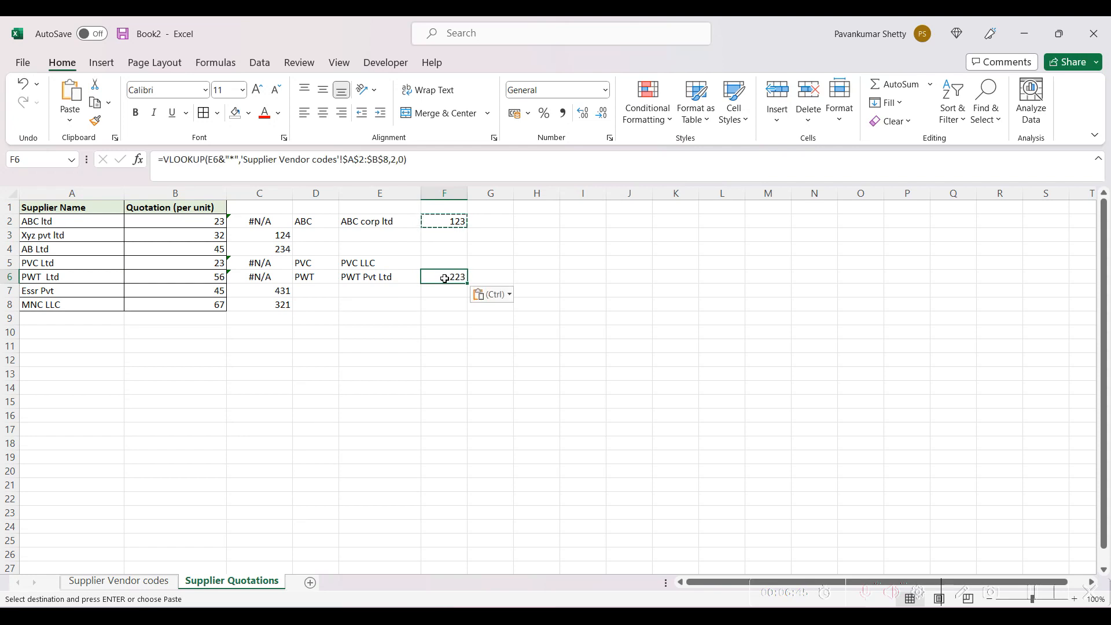
Compare the supplier name in A5 with the matched name returned in E5
{"action": "left_click", "coordinate": [379, 265]}
{"action": "left_click", "coordinate": [48, 267]}
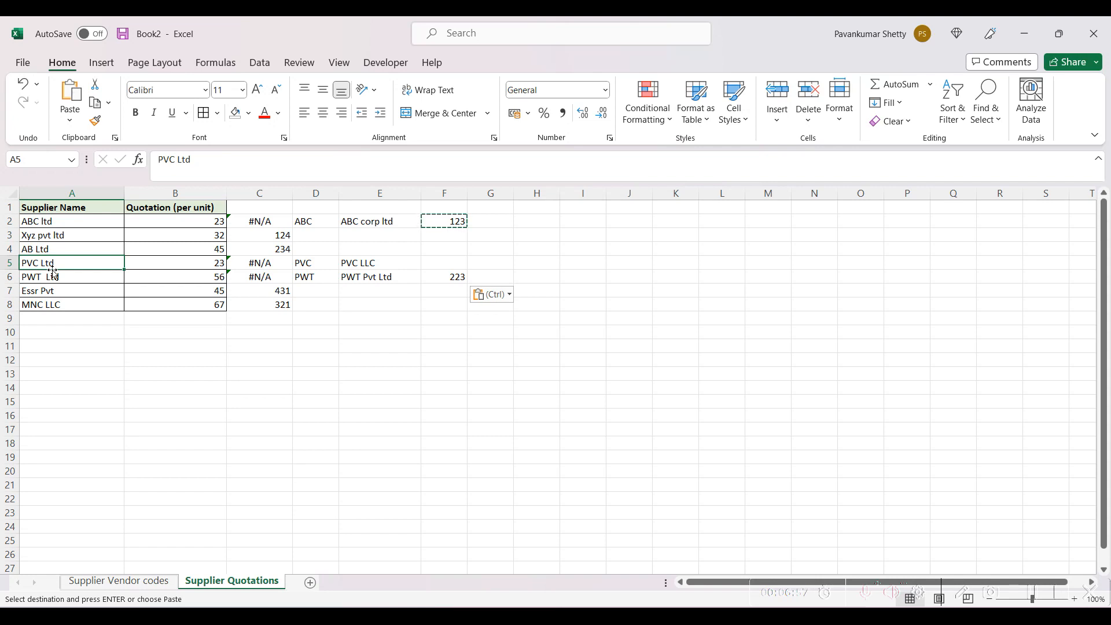
{"action": "left_click", "coordinate": [383, 261]}
{"action": "left_click", "coordinate": [455, 261]}
{"action": "left_click", "coordinate": [347, 263]}
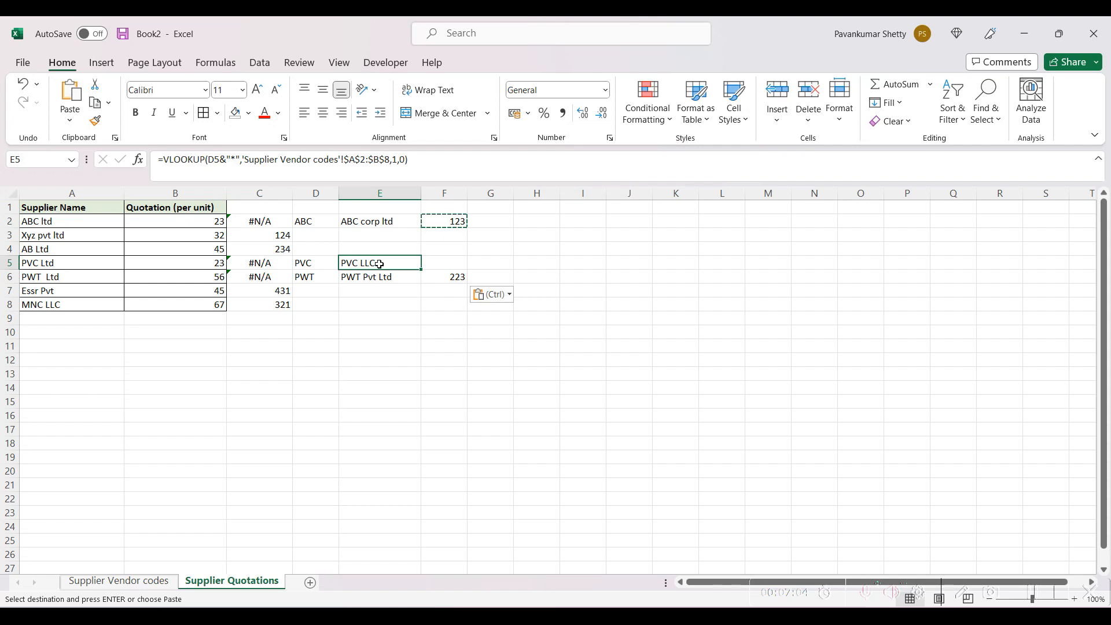
{"action": "left_click", "coordinate": [58, 263]}
{"action": "left_click", "coordinate": [1035, 591]}
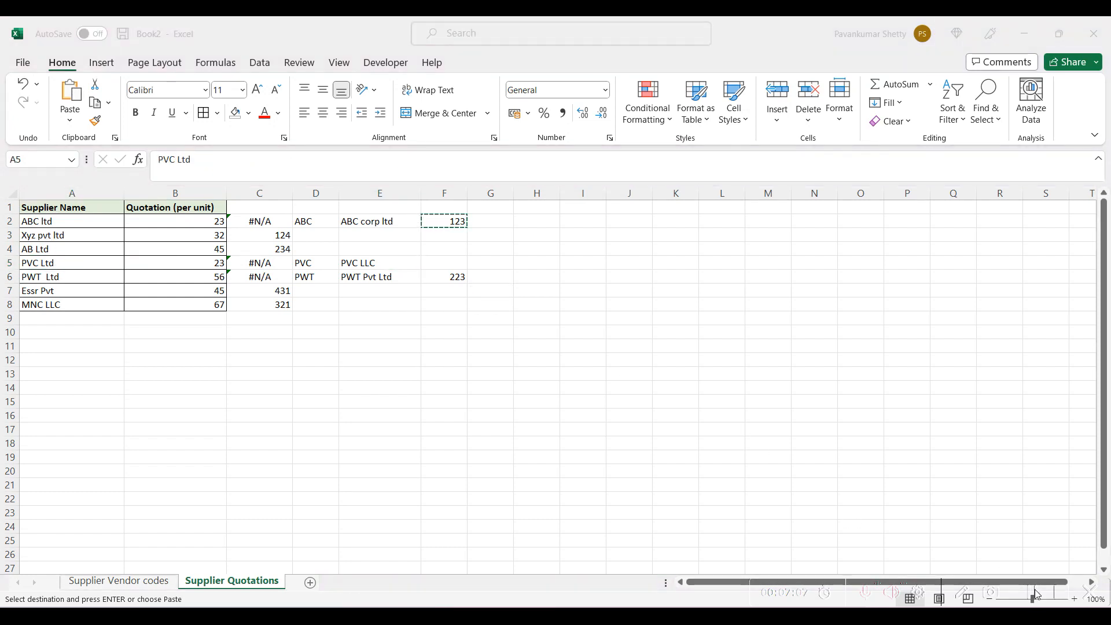